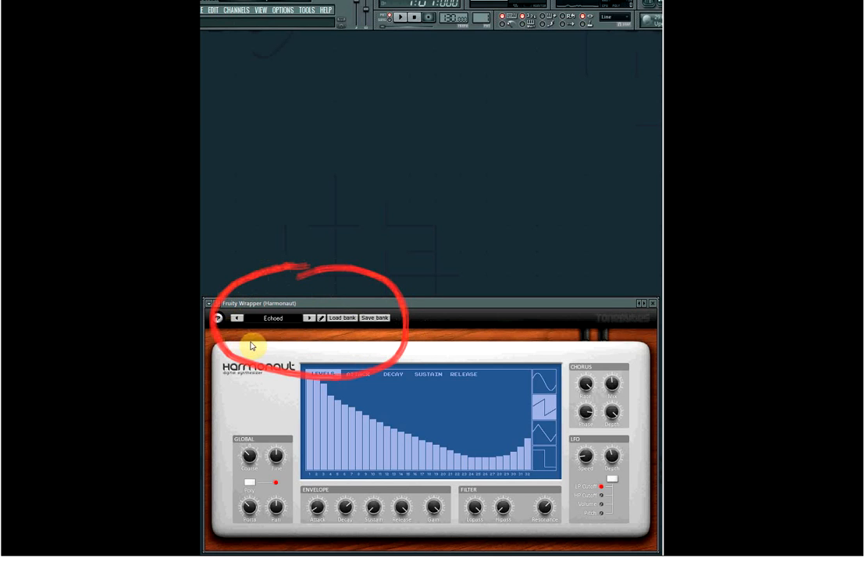
- Load the DX Piano preset and replace its harmonic levels with freehand bars on harmonics 5 to 12 only
{"action": "left_click", "coordinate": [289, 319]}
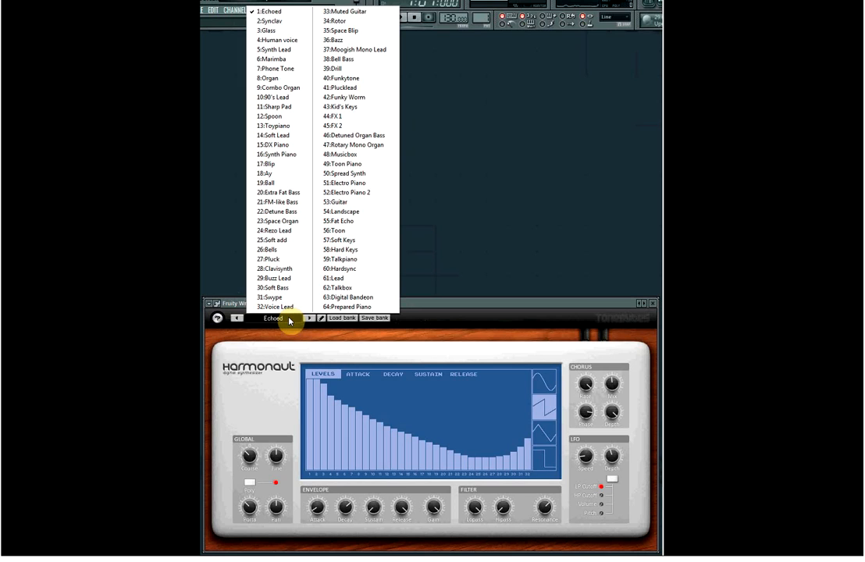
{"action": "left_click", "coordinate": [426, 270]}
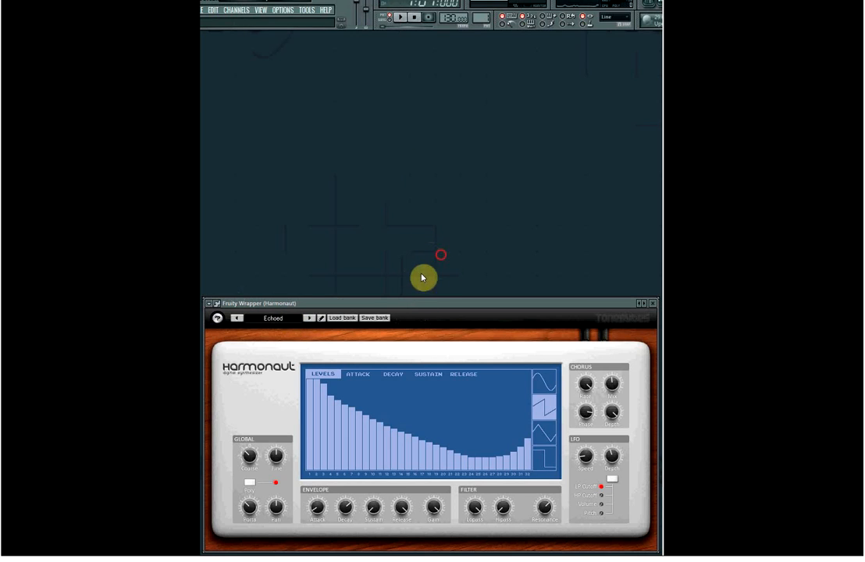
{"action": "left_click", "coordinate": [288, 320]}
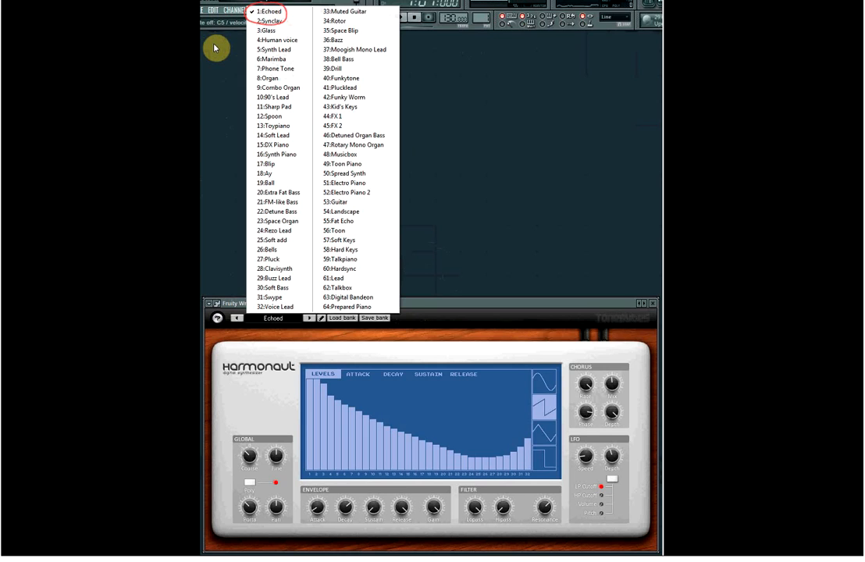
{"action": "left_click", "coordinate": [273, 145]}
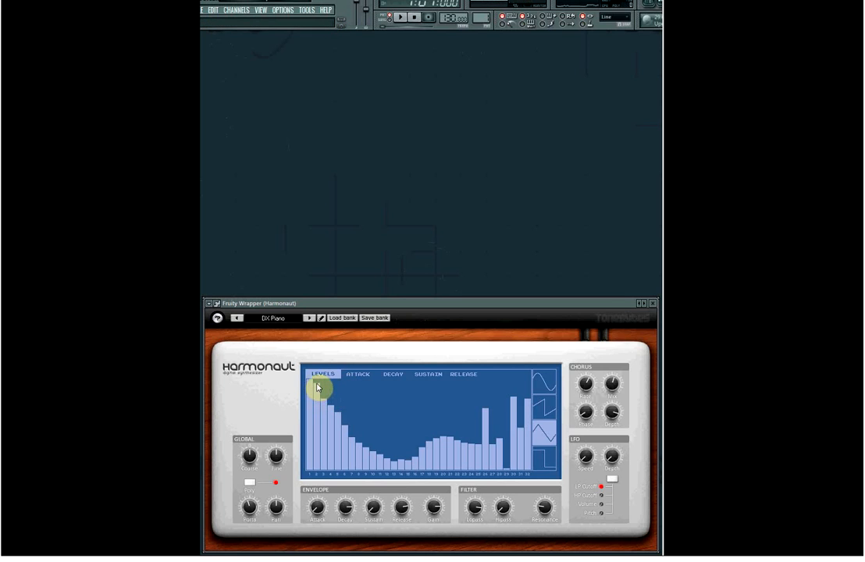
{"action": "mouse_move", "coordinate": [315, 380]}
{"action": "left_mouse_down"}
{"action": "mouse_move", "coordinate": [313, 481]}
{"action": "mouse_move", "coordinate": [421, 504]}
{"action": "mouse_move", "coordinate": [537, 505]}
{"action": "left_mouse_up"}
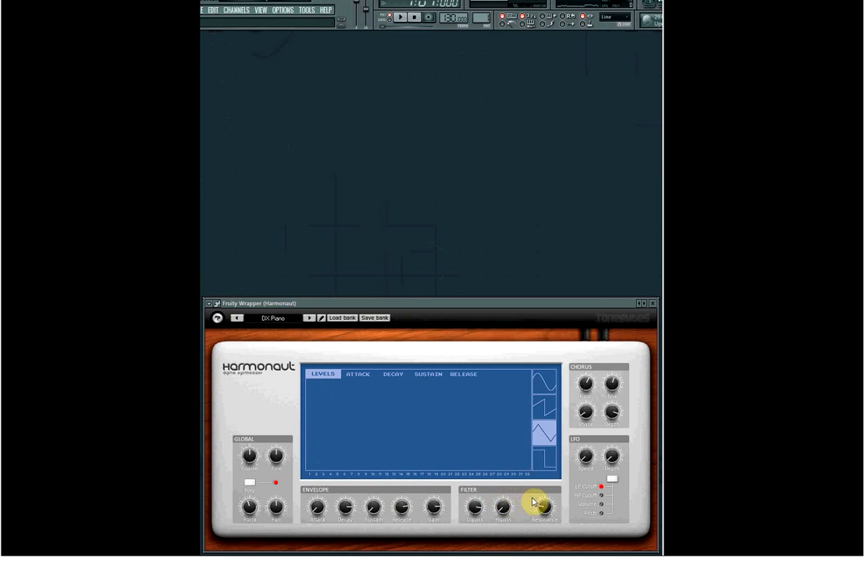
{"action": "mouse_move", "coordinate": [338, 473]}
{"action": "left_mouse_down"}
{"action": "mouse_move", "coordinate": [344, 428]}
{"action": "mouse_move", "coordinate": [384, 402]}
{"action": "mouse_move", "coordinate": [373, 463]}
{"action": "left_mouse_up"}
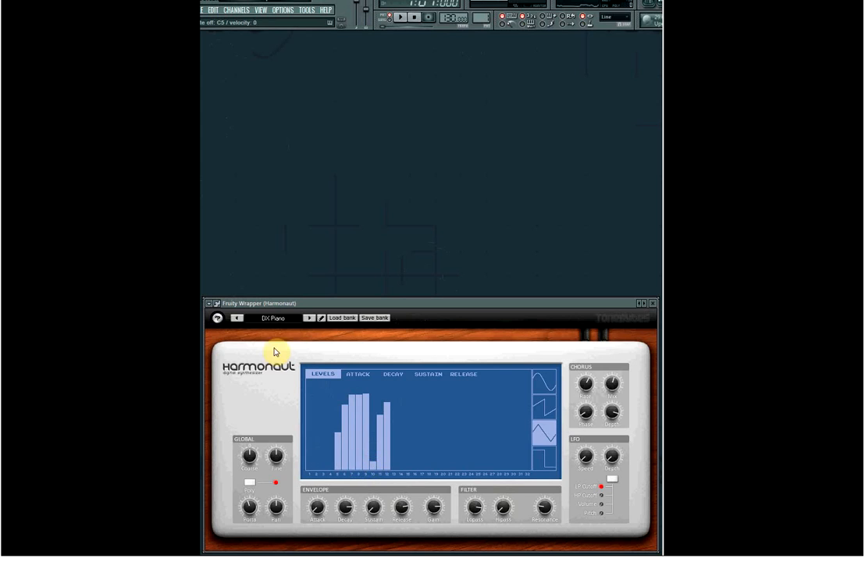
- Rename the current preset as "DX Piano changed"
{"action": "left_click", "coordinate": [321, 319]}
{"action": "left_click", "coordinate": [303, 320]}
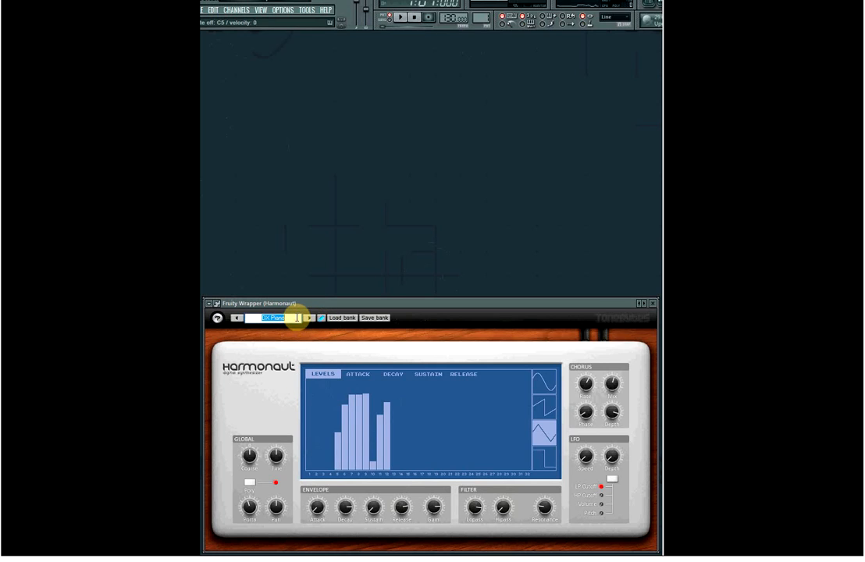
{"action": "left_click", "coordinate": [297, 318]}
{"action": "type", "text": "char"}
{"action": "type", "text": "nged"}
{"action": "left_click", "coordinate": [321, 319]}
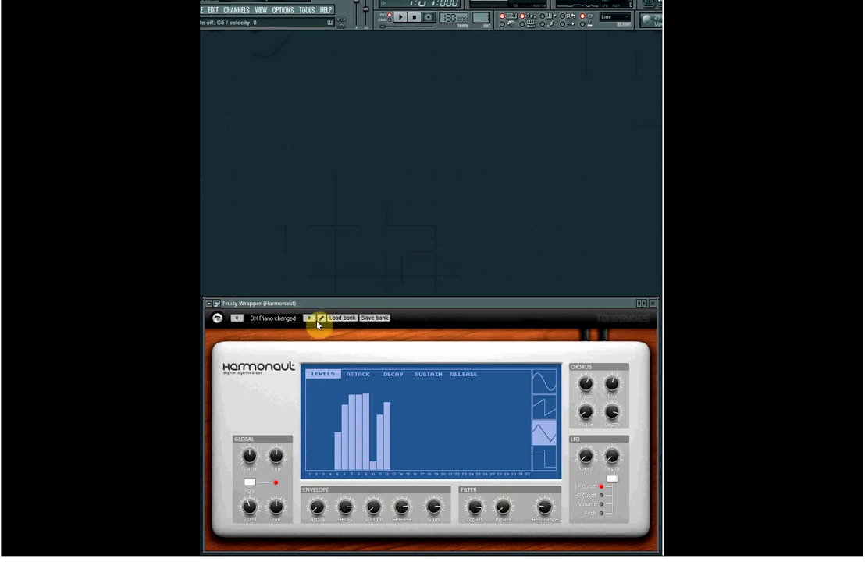
- Load the Space Organ preset and clear all its harmonic levels to zero
{"action": "left_click", "coordinate": [276, 320]}
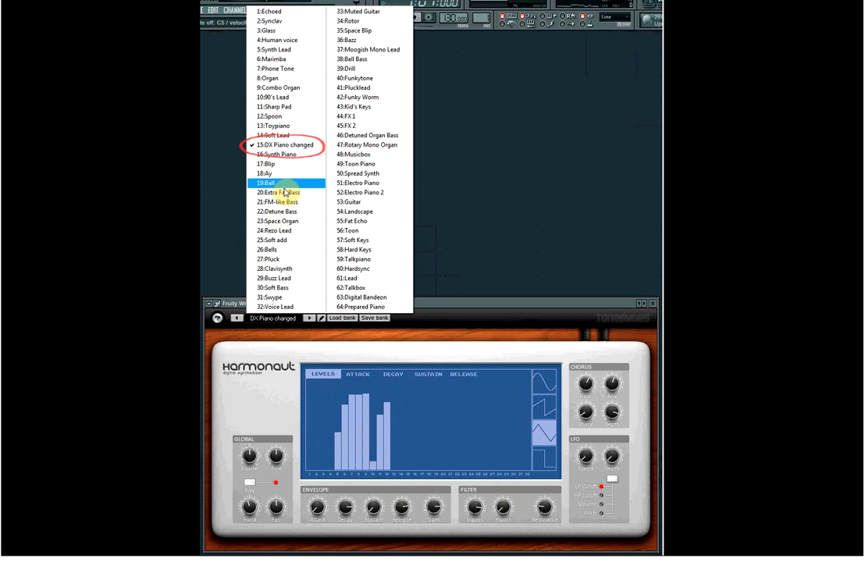
{"action": "left_click", "coordinate": [288, 221]}
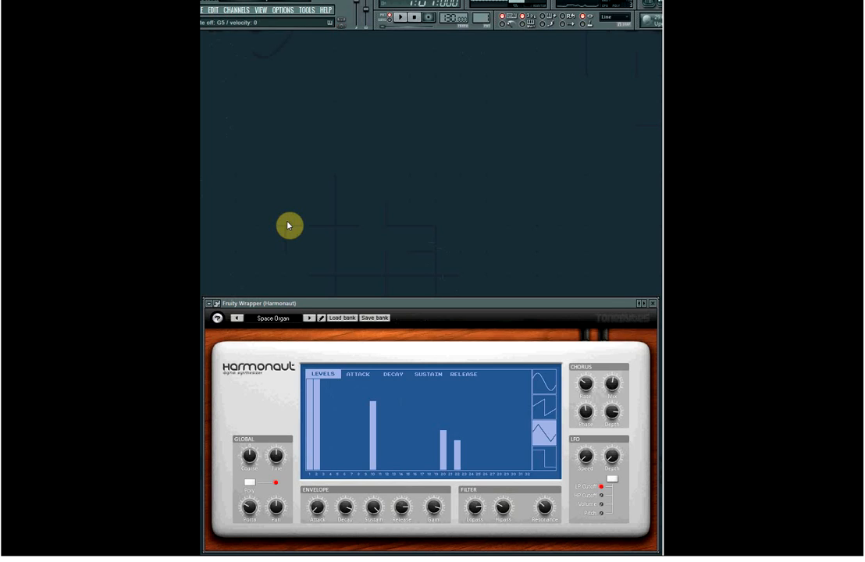
{"action": "left_click", "coordinate": [310, 391]}
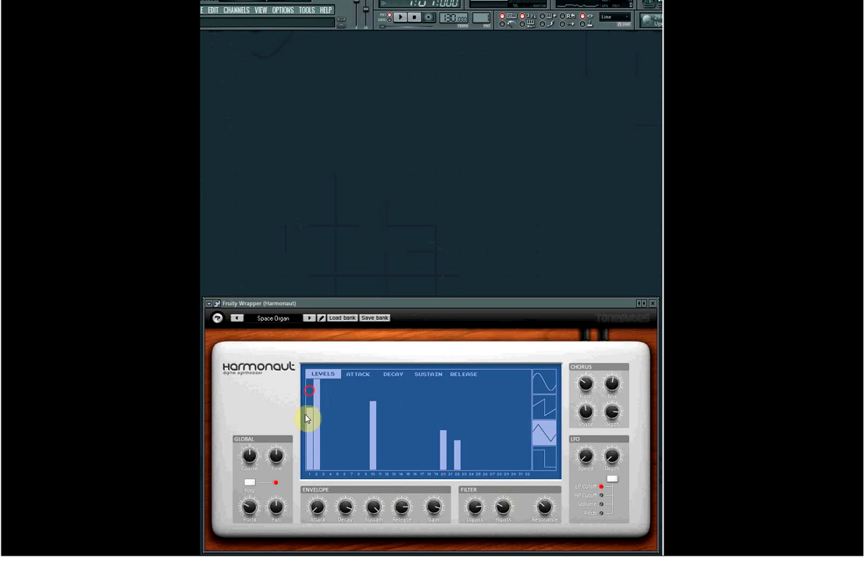
{"action": "left_click_drag", "start_coordinate": [309, 483], "coordinate": [476, 490]}
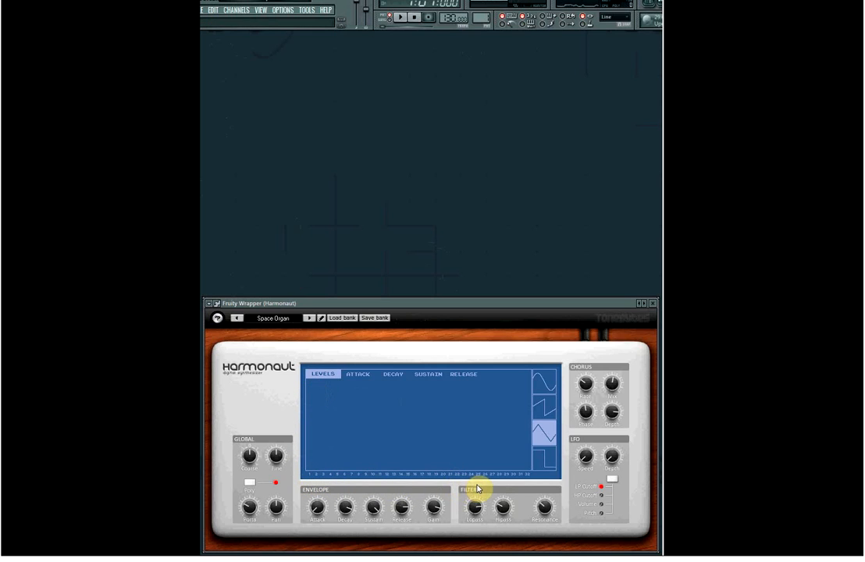
- Raise the first harmonic to its maximum level and select the sine waveform
{"action": "left_click", "coordinate": [310, 469]}
{"action": "left_click_drag", "start_coordinate": [309, 469], "coordinate": [314, 379]}
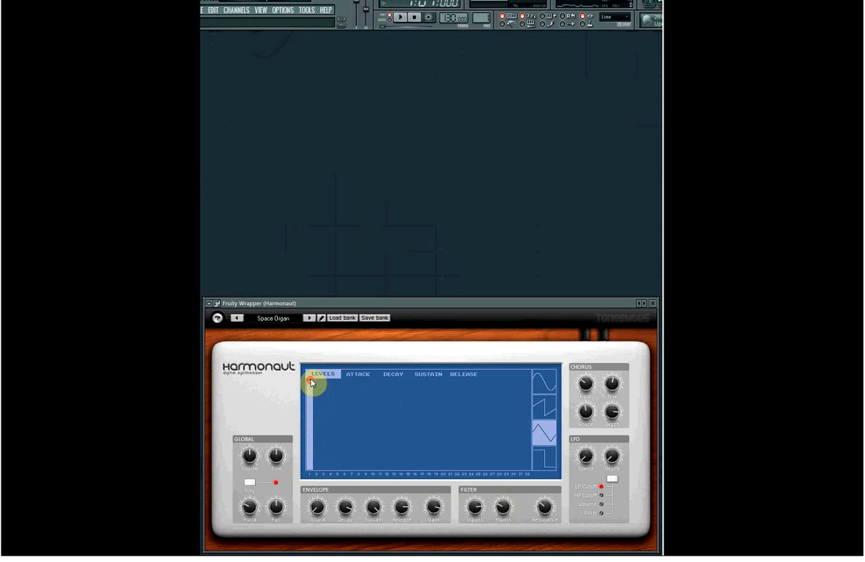
{"action": "left_click", "coordinate": [551, 385]}
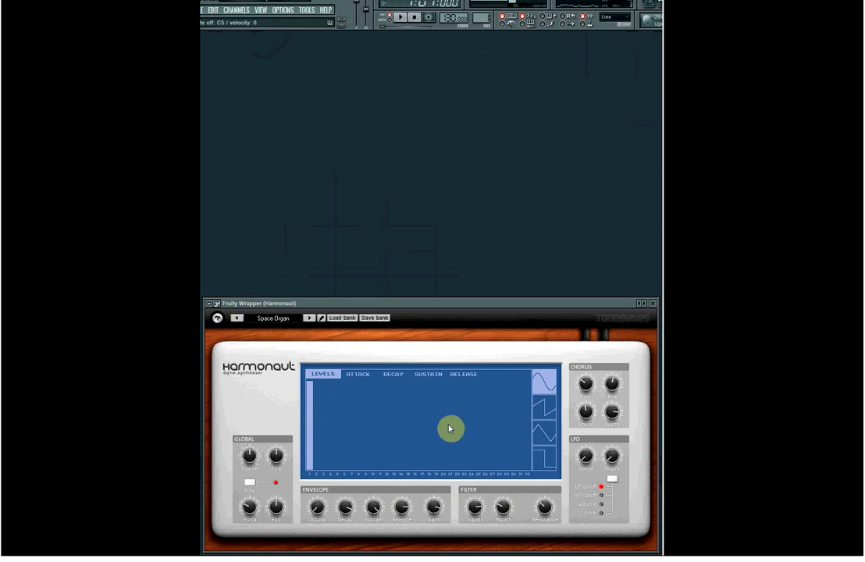
- Rename the current preset as "Space Organ changed"
{"action": "left_click", "coordinate": [320, 319]}
{"action": "left_click", "coordinate": [293, 320]}
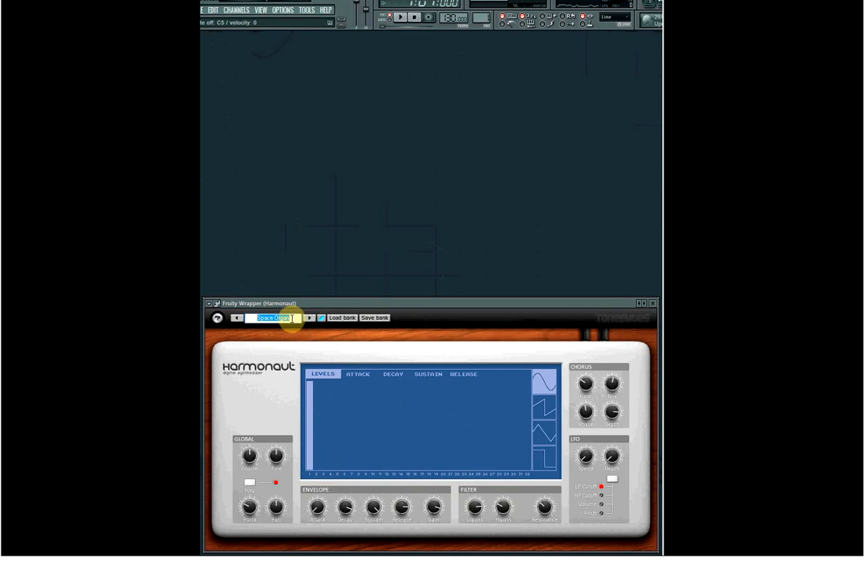
{"action": "key", "text": "End"}
{"action": "type", "text": "changed"}
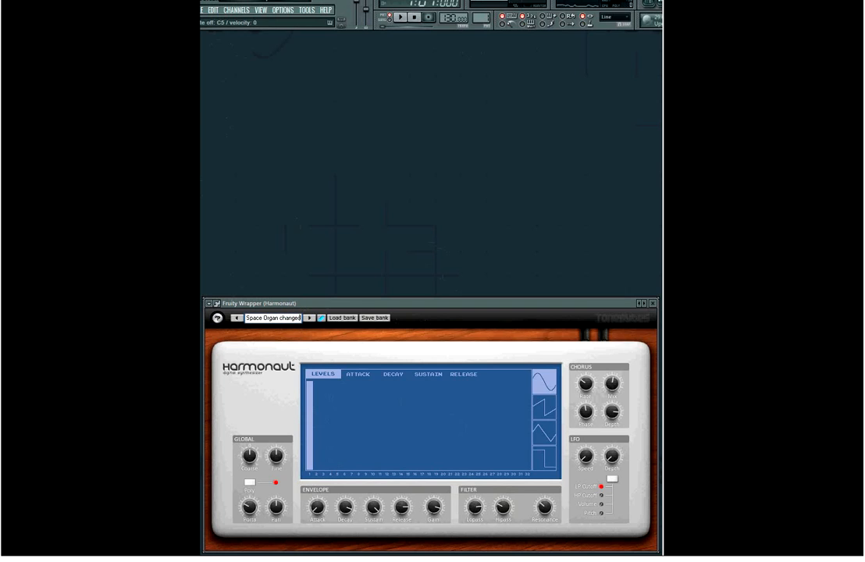
{"action": "key", "text": "Return"}
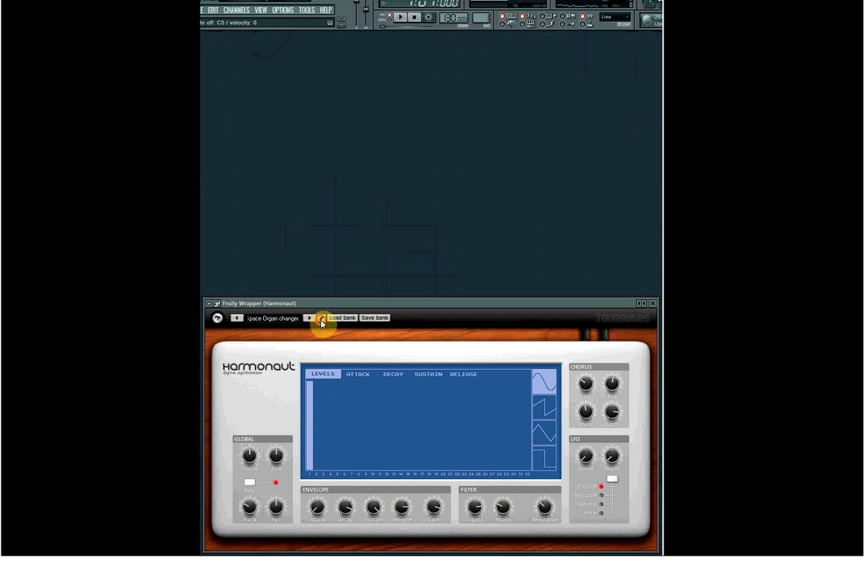
- Save the preset bank as a VST Bank file named "Harmonaut two changes" in the Harmonaut folder
{"action": "left_click", "coordinate": [378, 318]}
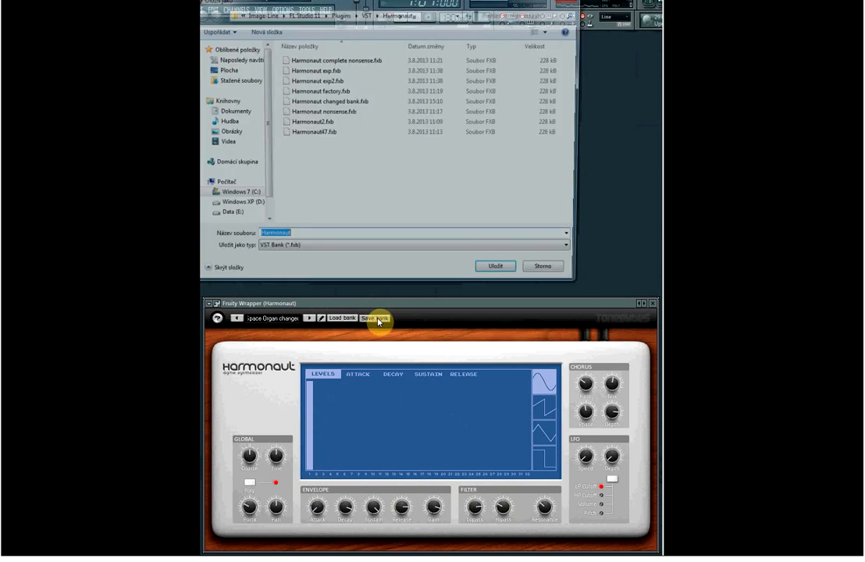
{"action": "left_click", "coordinate": [305, 240]}
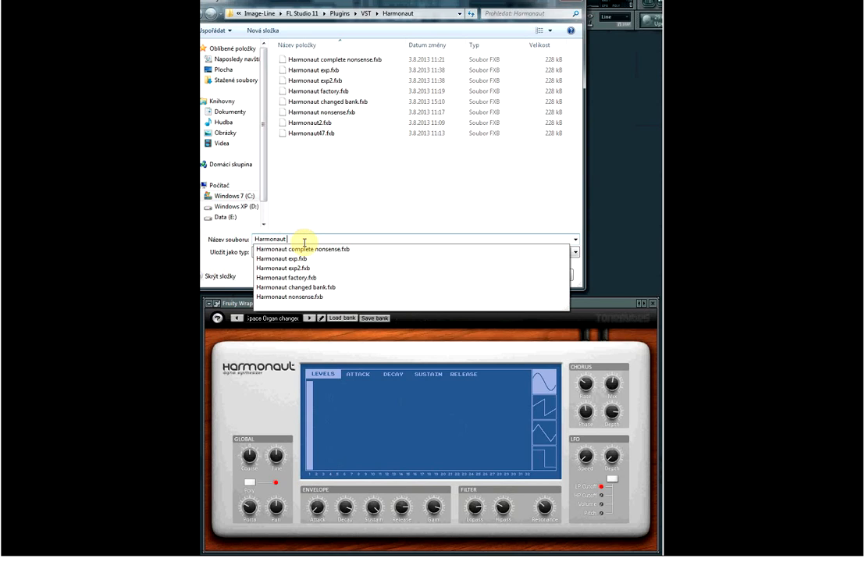
{"action": "type", "text": "two changes"}
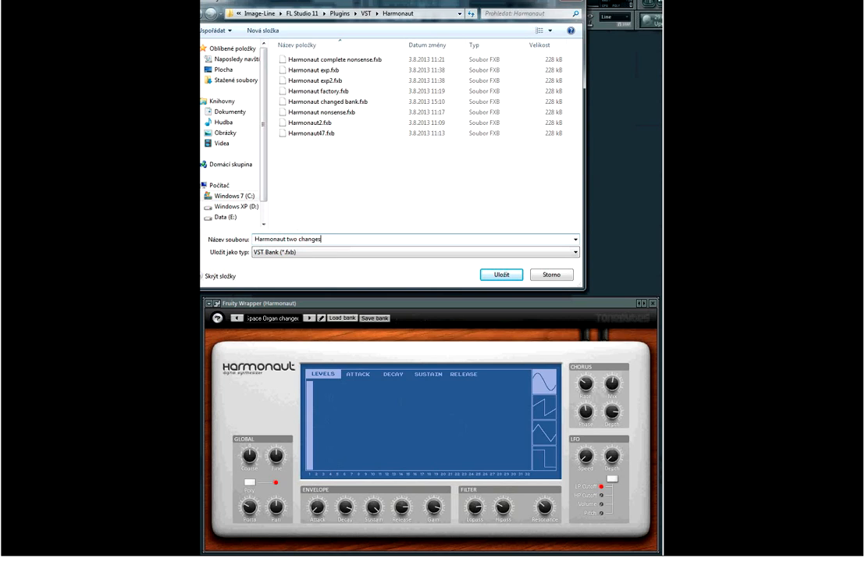
{"action": "left_click", "coordinate": [501, 277]}
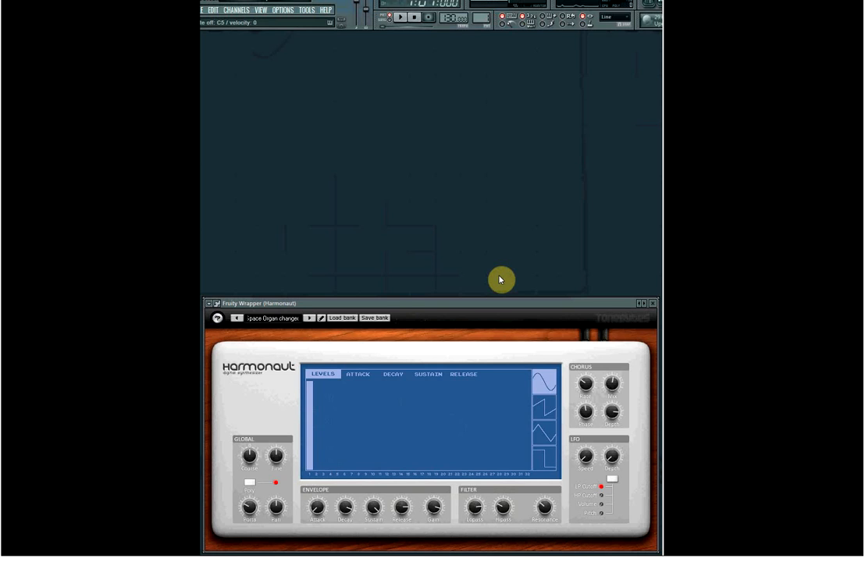
- Switch to the DX Piano changed preset and load the bank file Harmonaut factory.fxb
{"action": "left_click", "coordinate": [286, 319]}
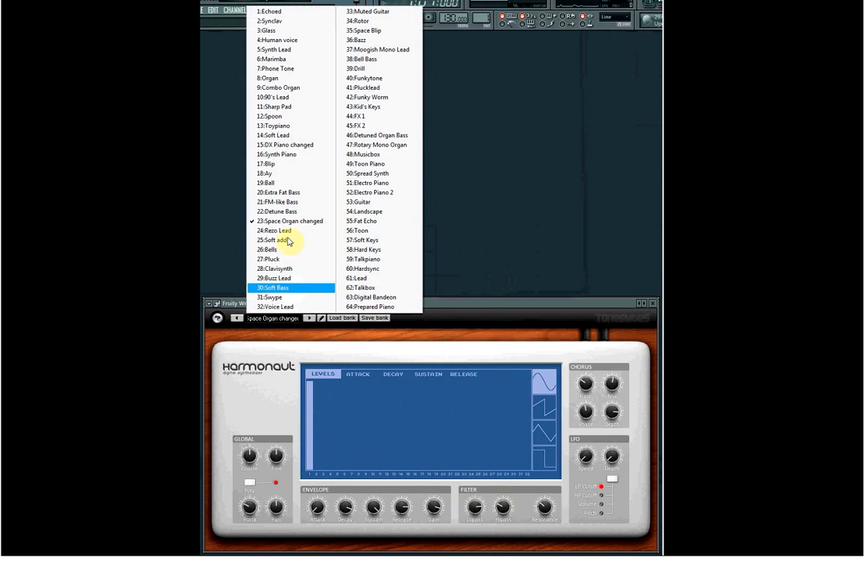
{"action": "left_click", "coordinate": [262, 146]}
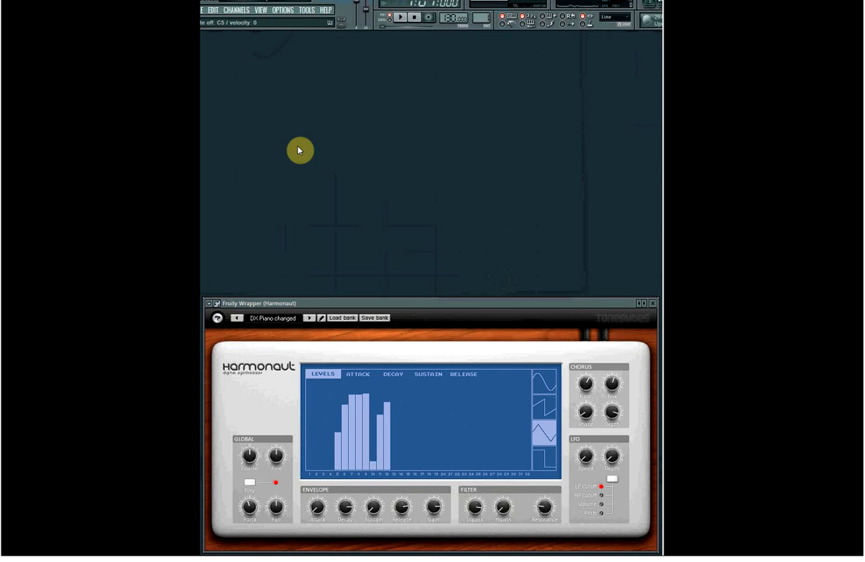
{"action": "left_click", "coordinate": [344, 321]}
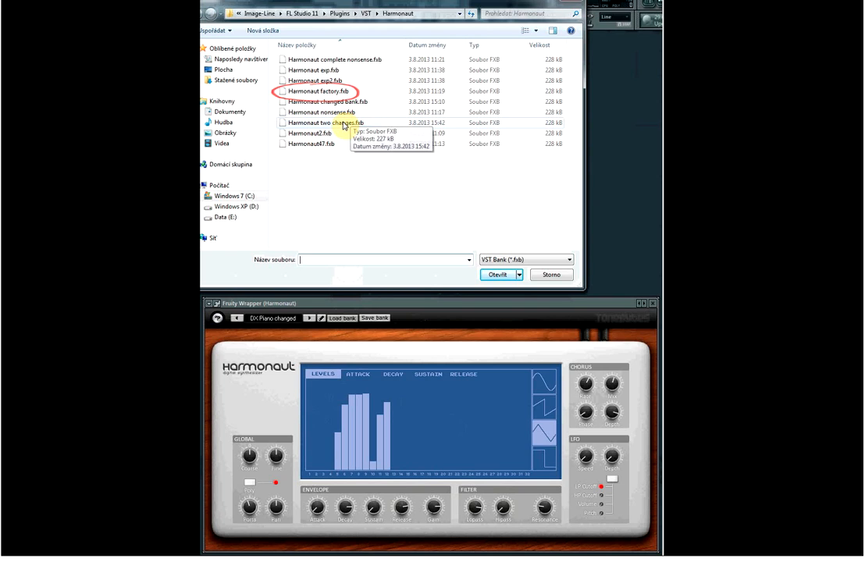
{"action": "double_click", "coordinate": [334, 92]}
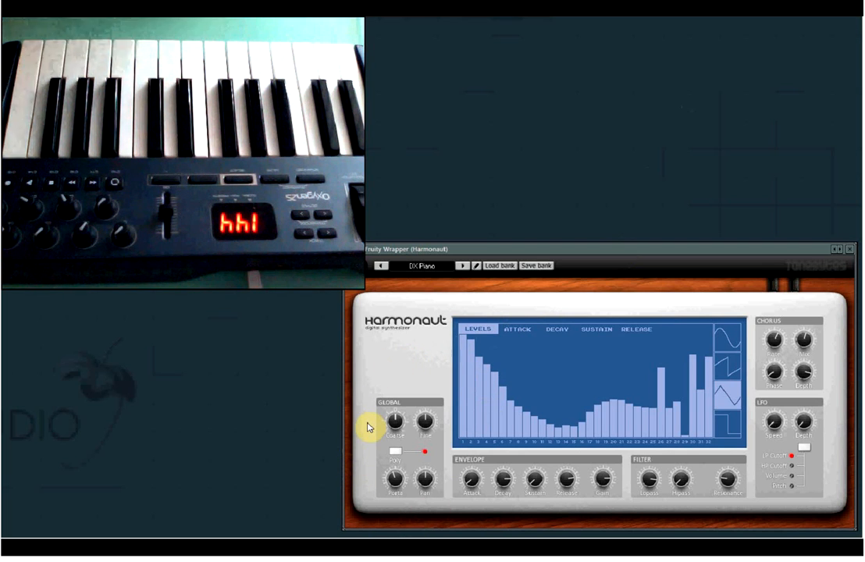
- Assign the Porta knob to the Poly Pitch controller with value 5
{"action": "left_click", "coordinate": [398, 453]}
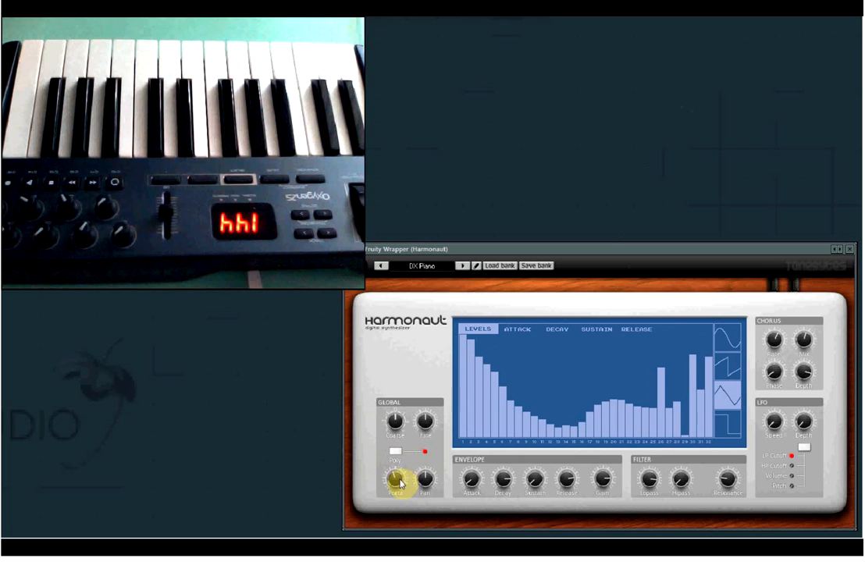
{"action": "right_click", "coordinate": [399, 483]}
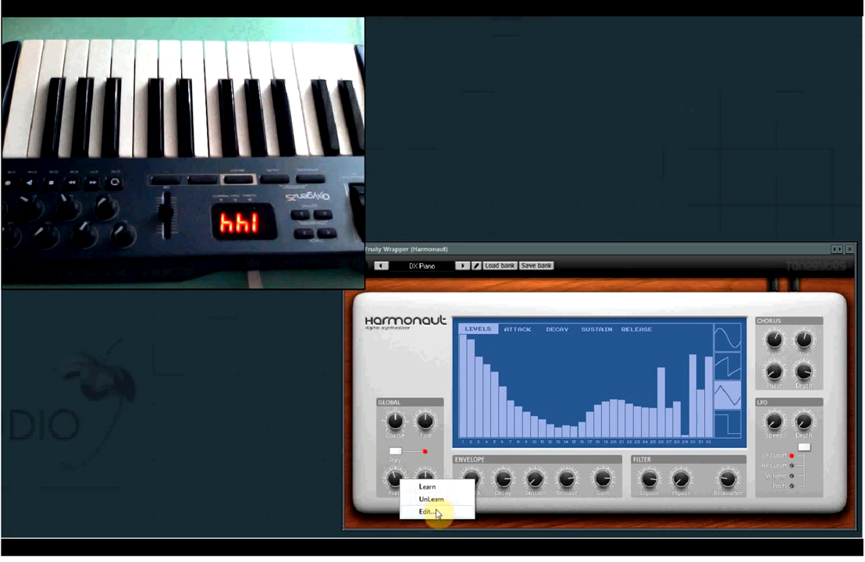
{"action": "left_click", "coordinate": [428, 515]}
{"action": "left_click_drag", "start_coordinate": [449, 137], "coordinate": [706, 80]}
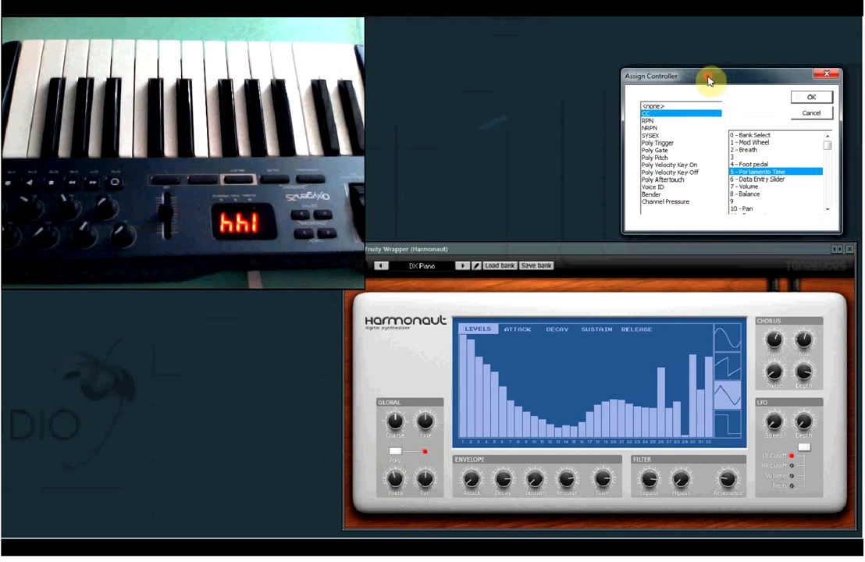
{"action": "mouse_move", "coordinate": [827, 147]}
{"action": "left_mouse_down"}
{"action": "mouse_move", "coordinate": [826, 193]}
{"action": "mouse_move", "coordinate": [826, 138]}
{"action": "left_mouse_up"}
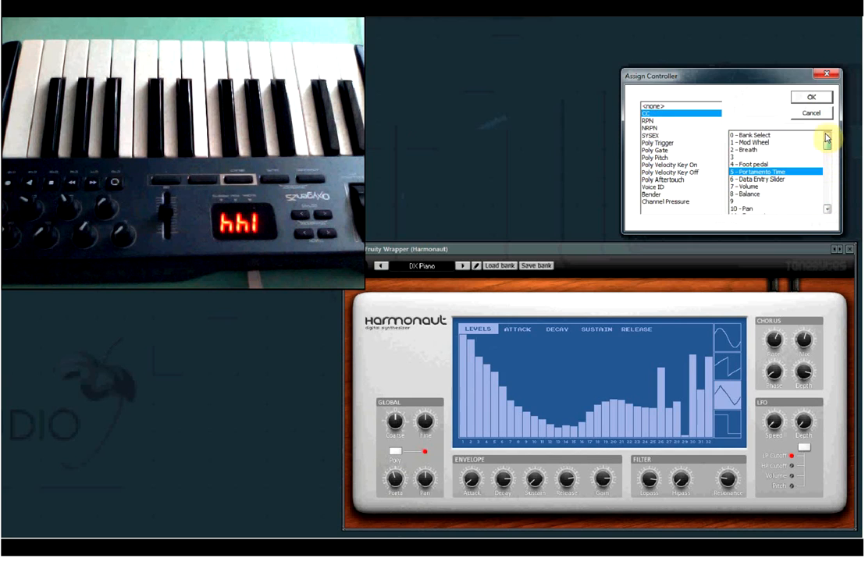
{"action": "left_click", "coordinate": [656, 143]}
{"action": "left_click", "coordinate": [655, 157]}
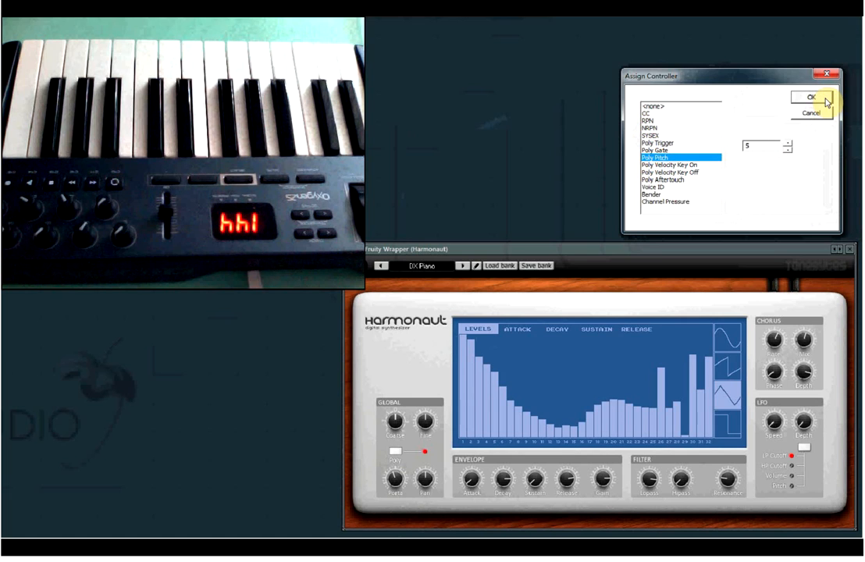
{"action": "left_click", "coordinate": [826, 100]}
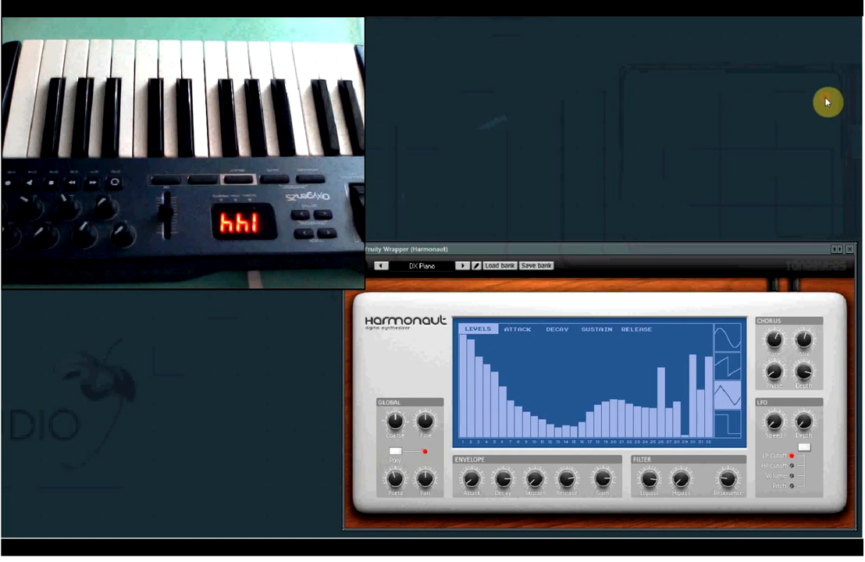
{"action": "right_click", "coordinate": [426, 483]}
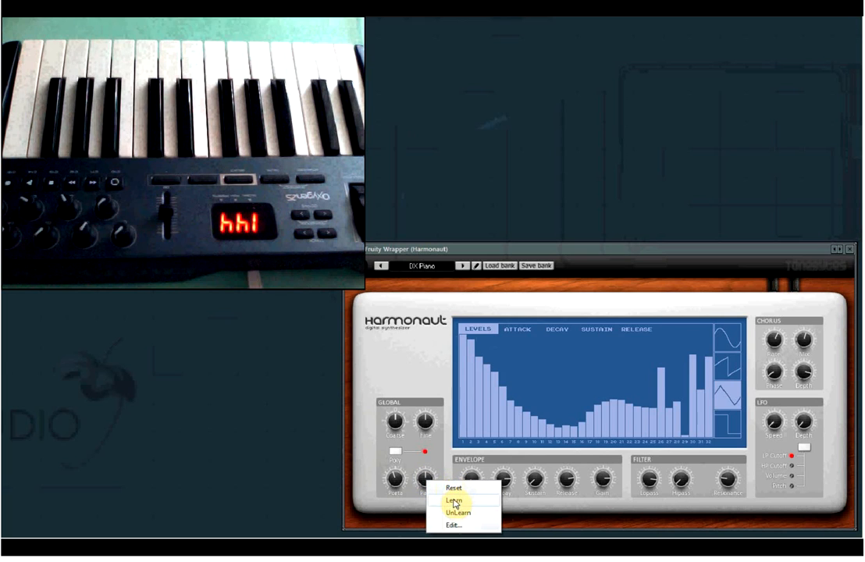
{"action": "left_click", "coordinate": [425, 362]}
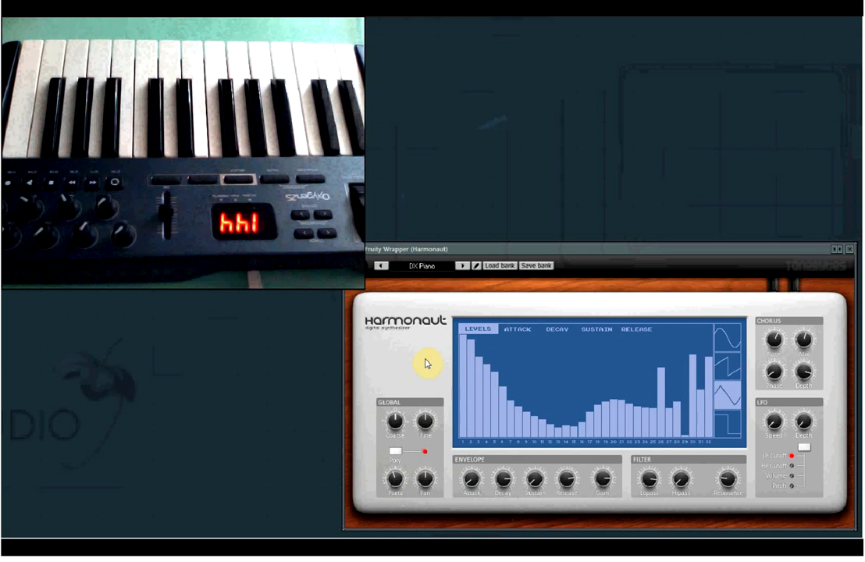
{"action": "right_click", "coordinate": [396, 422]}
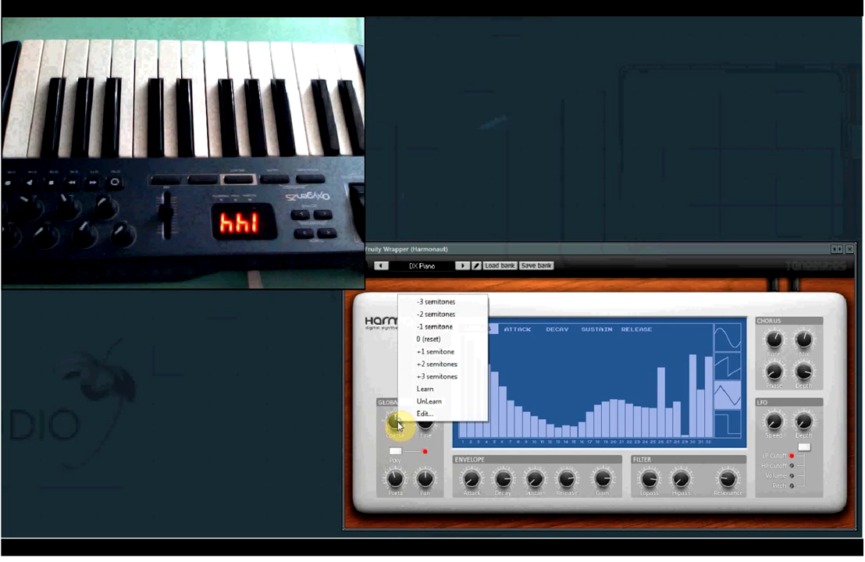
{"action": "left_click", "coordinate": [377, 374]}
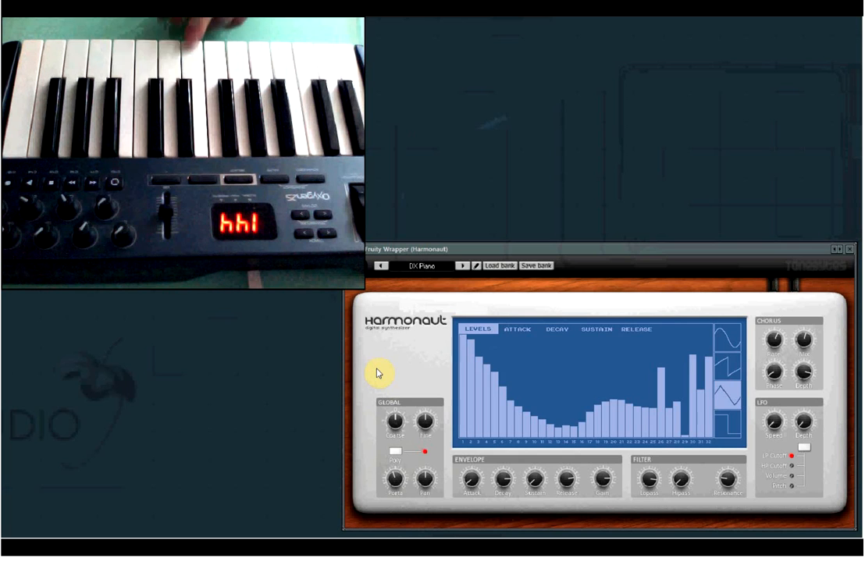
- Turn the global Coarse knob by hand and reset its tuning to 0
{"action": "mouse_move", "coordinate": [397, 423]}
{"action": "left_mouse_down"}
{"action": "mouse_move", "coordinate": [396, 351]}
{"action": "mouse_move", "coordinate": [401, 448]}
{"action": "mouse_move", "coordinate": [419, 477]}
{"action": "mouse_move", "coordinate": [400, 432]}
{"action": "left_mouse_up"}
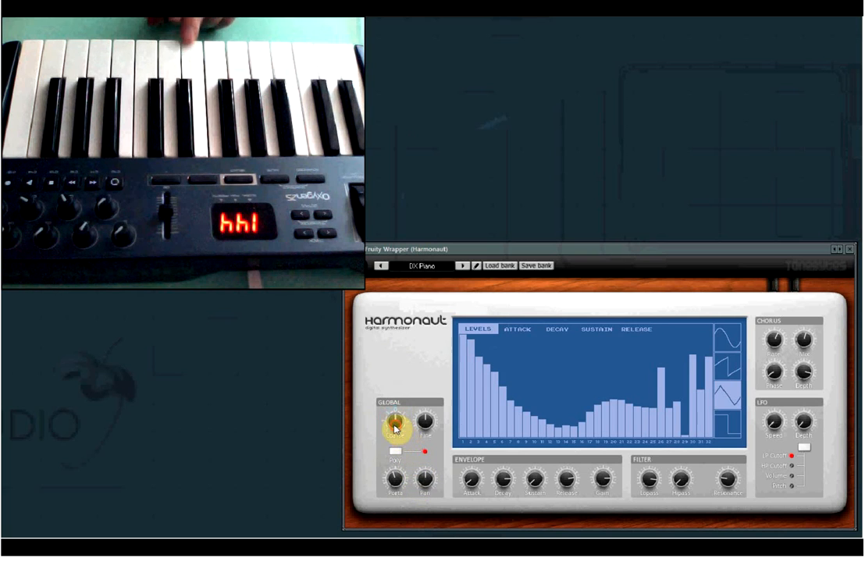
{"action": "right_click", "coordinate": [395, 427]}
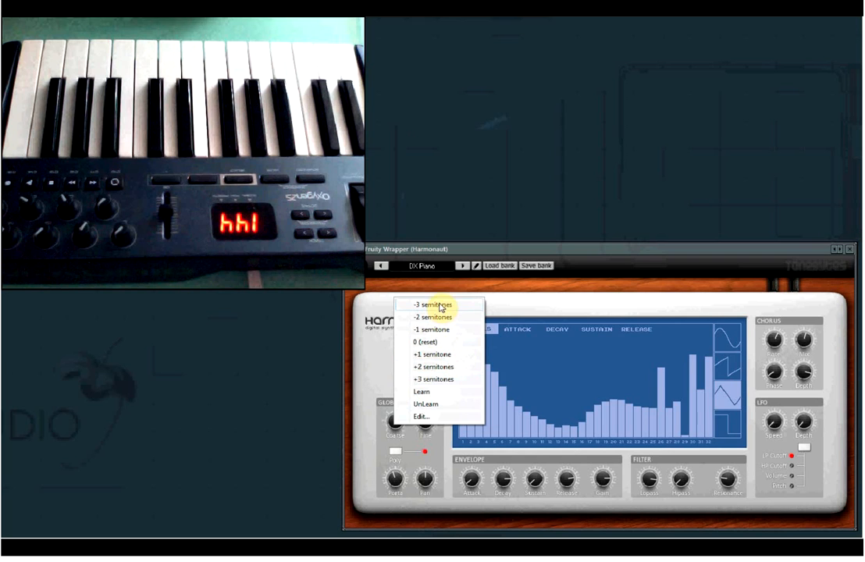
{"action": "left_click", "coordinate": [424, 343]}
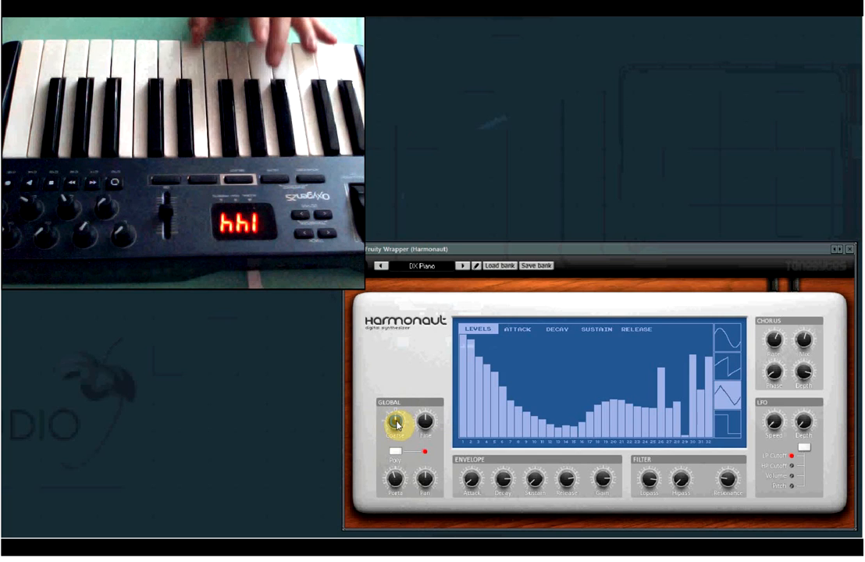
- Lower the Coarse tuning by 1 semitone and reset it to 0, repeating the comparison twice
{"action": "right_click", "coordinate": [396, 424]}
{"action": "left_click", "coordinate": [435, 327]}
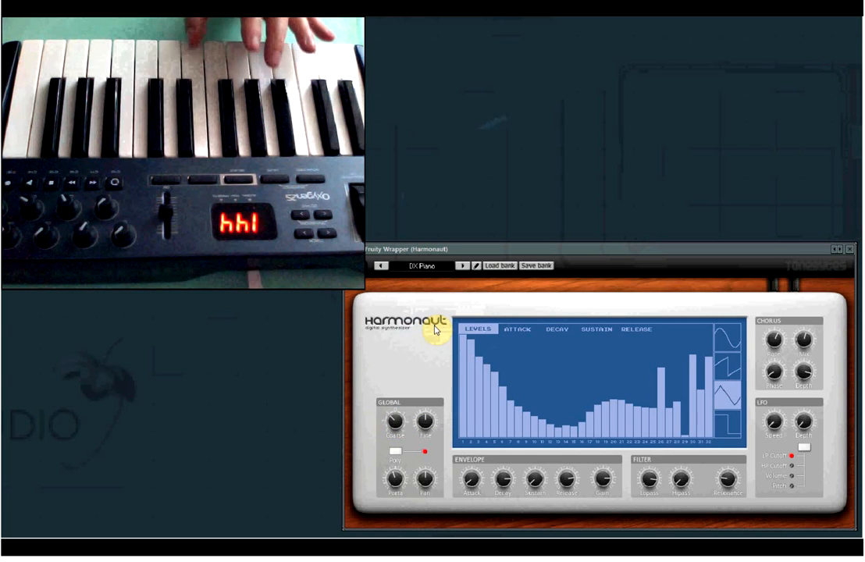
{"action": "right_click", "coordinate": [396, 421]}
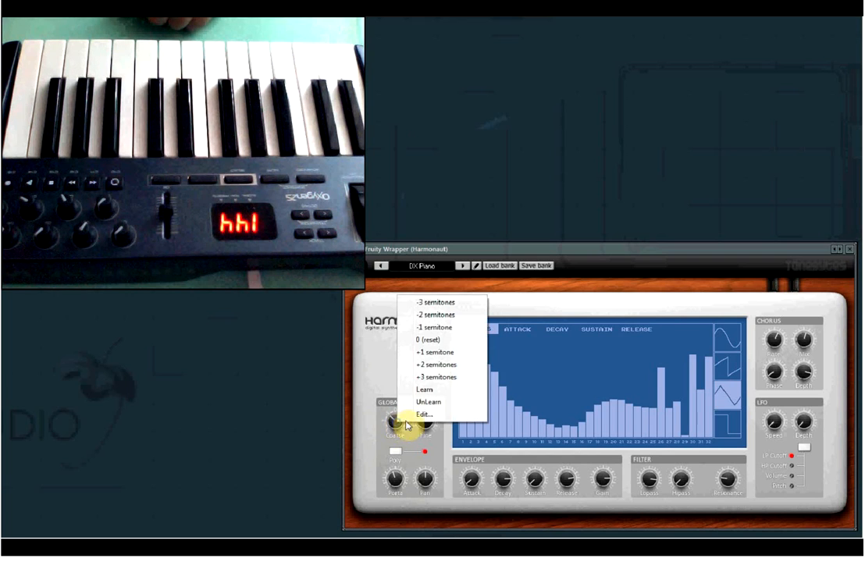
{"action": "left_click", "coordinate": [426, 346]}
{"action": "right_click", "coordinate": [401, 422]}
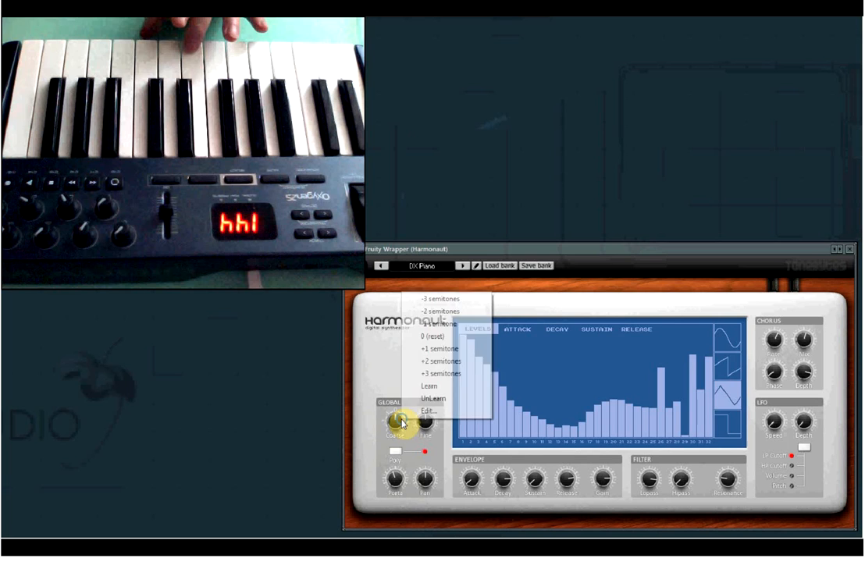
{"action": "left_click", "coordinate": [438, 326]}
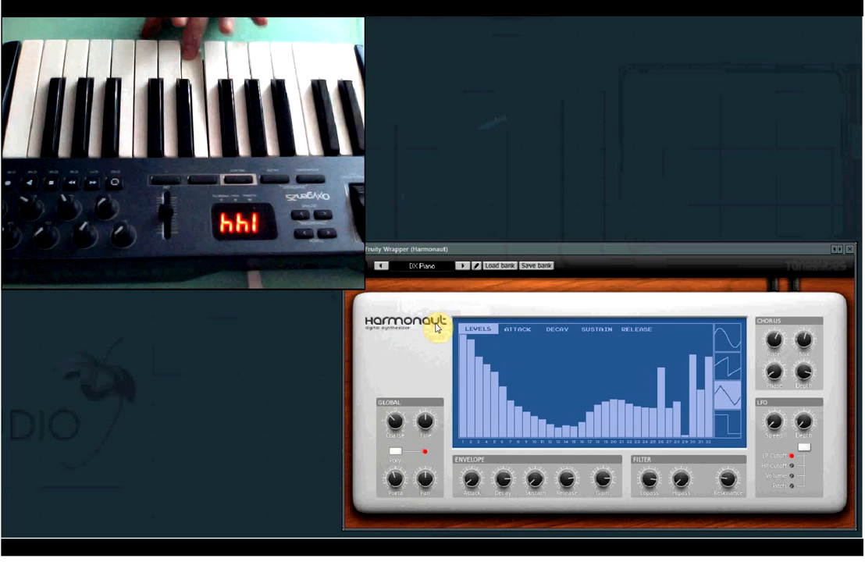
{"action": "right_click", "coordinate": [398, 418]}
{"action": "left_click", "coordinate": [422, 340]}
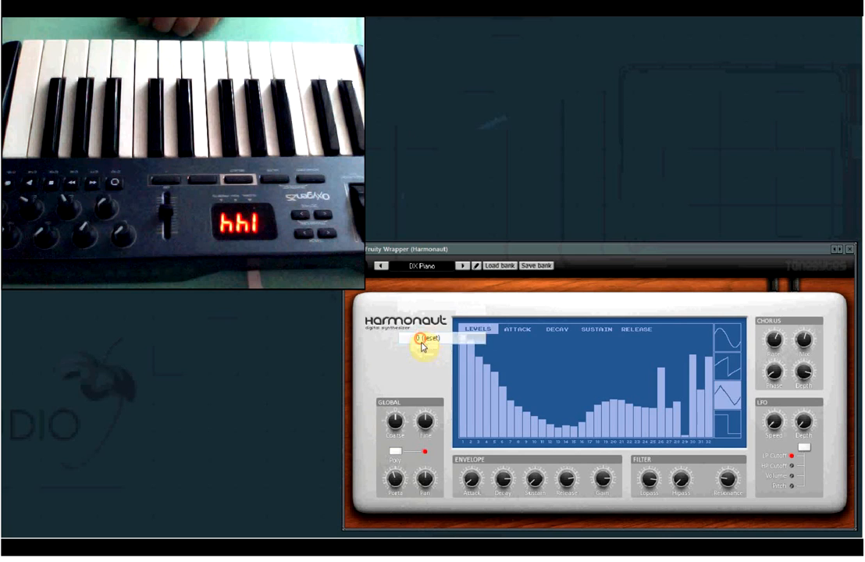
- Turn the global Fine knob down and reset it to 0
{"action": "right_click", "coordinate": [427, 424]}
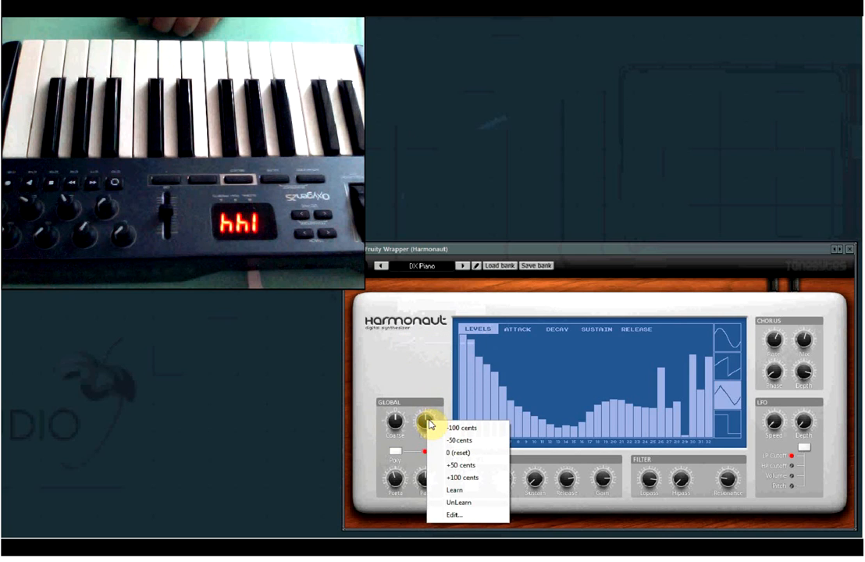
{"action": "left_click", "coordinate": [429, 371]}
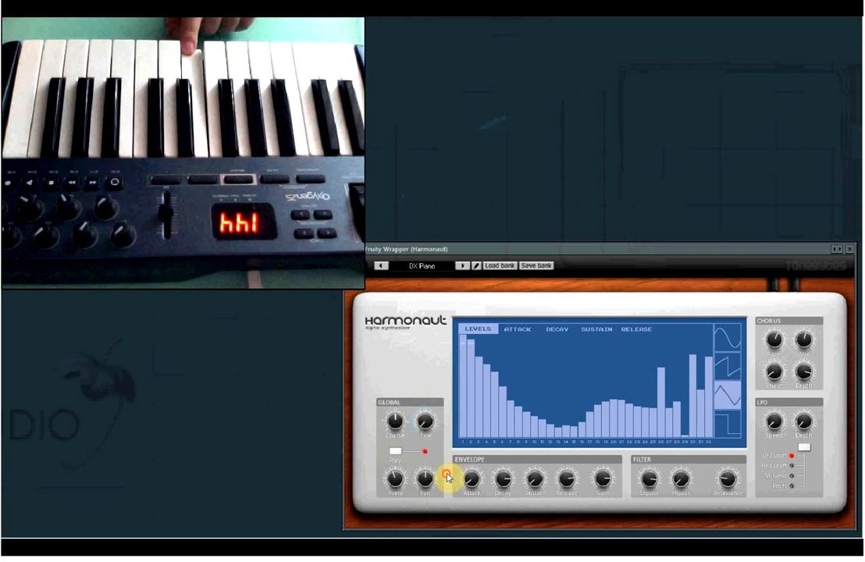
{"action": "right_click", "coordinate": [426, 422]}
{"action": "left_click", "coordinate": [446, 454]}
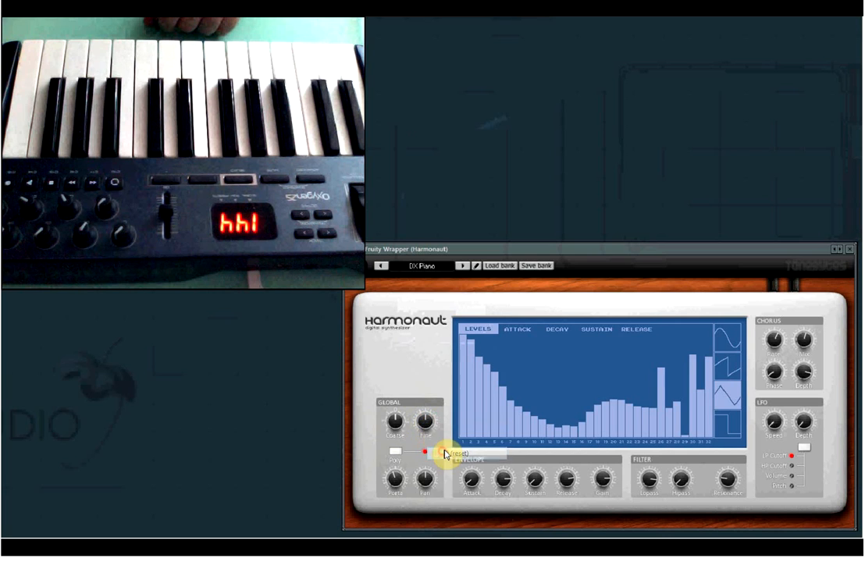
- Set the Fine tuning to -100 cents and reset it to 0
{"action": "right_click", "coordinate": [426, 428]}
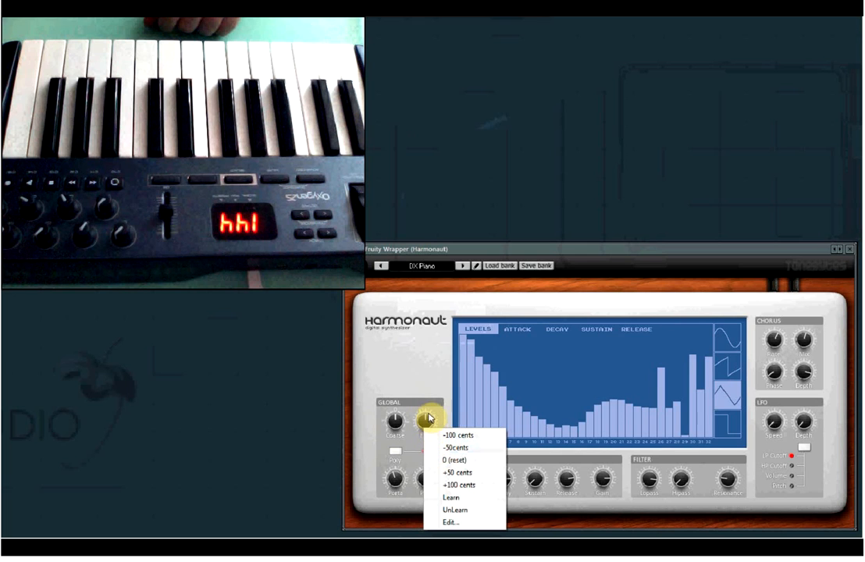
{"action": "left_click", "coordinate": [469, 437]}
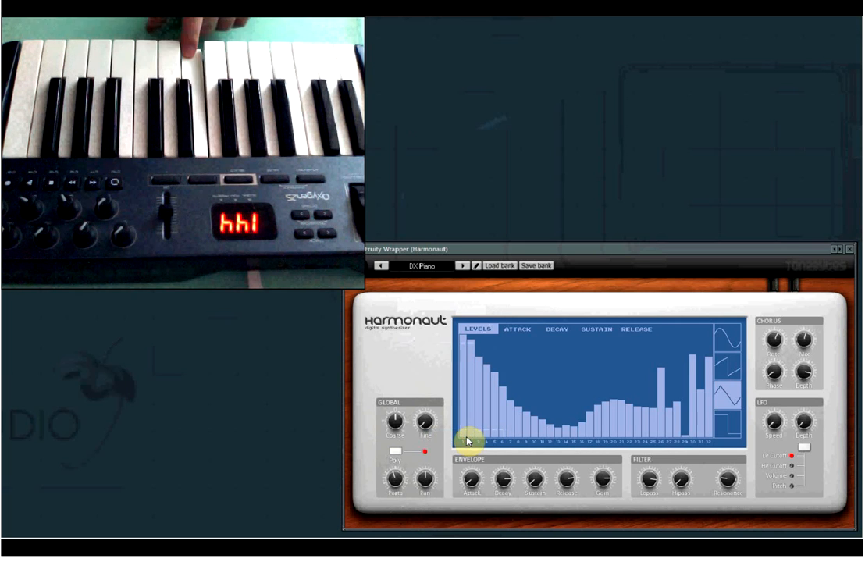
{"action": "right_click", "coordinate": [426, 425]}
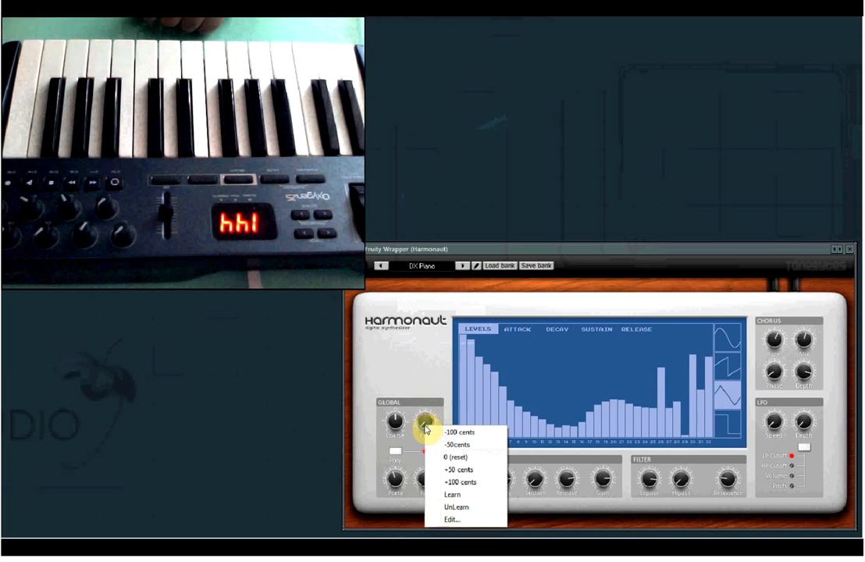
{"action": "left_click", "coordinate": [445, 457]}
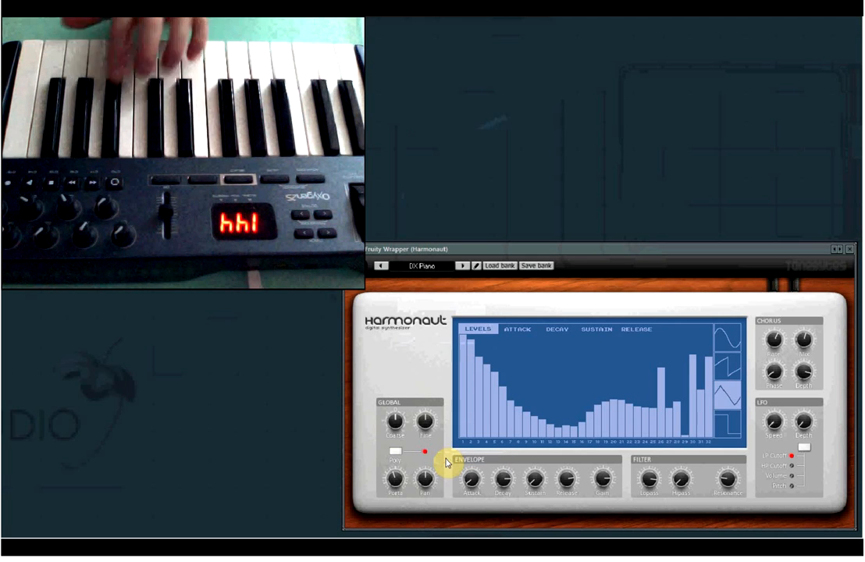
- Set the Fine tuning to +50 cents and reset it to 0
{"action": "right_click", "coordinate": [427, 424]}
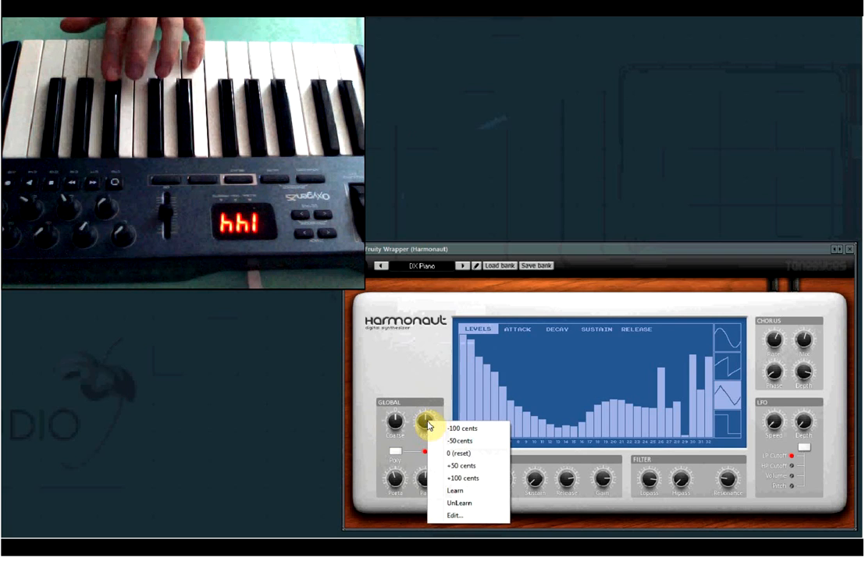
{"action": "left_click", "coordinate": [464, 466]}
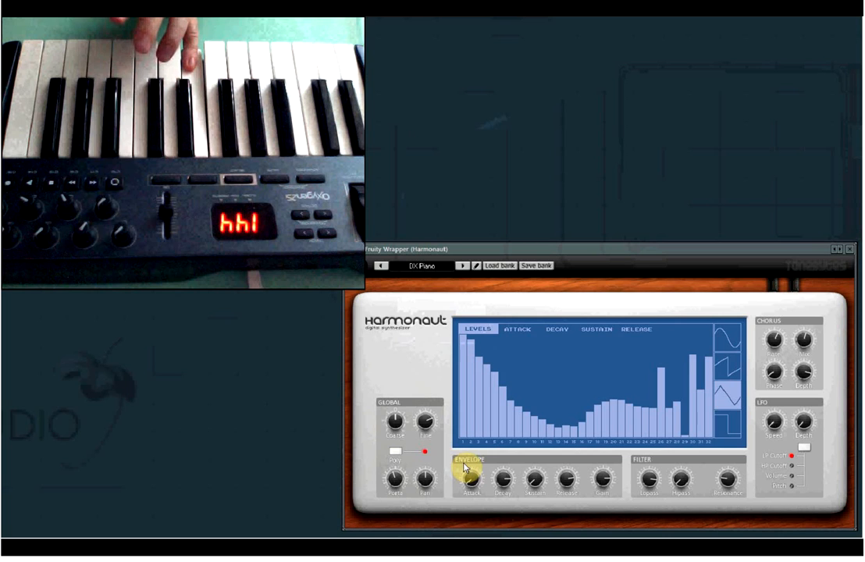
{"action": "right_click", "coordinate": [427, 422]}
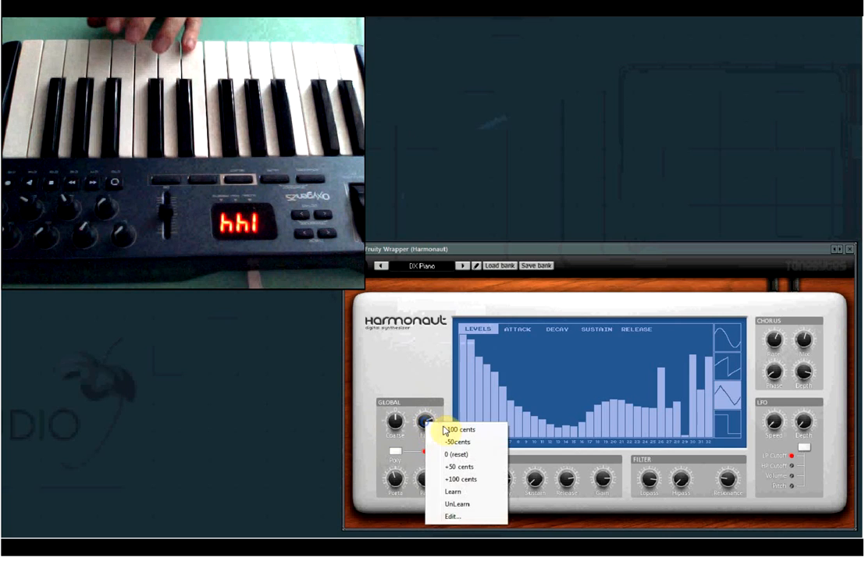
{"action": "left_click", "coordinate": [457, 455]}
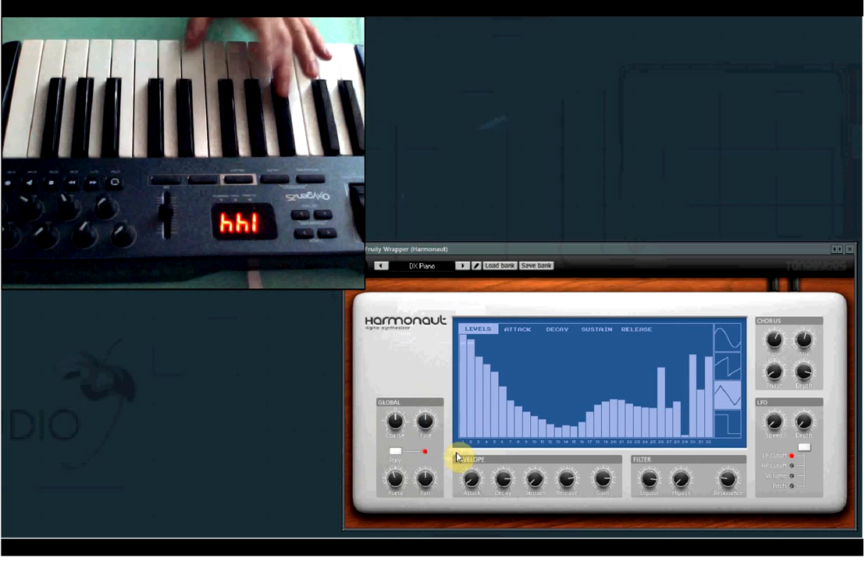
- Set the Fine tuning to -50 cents and reset it to 0
{"action": "right_click", "coordinate": [425, 425]}
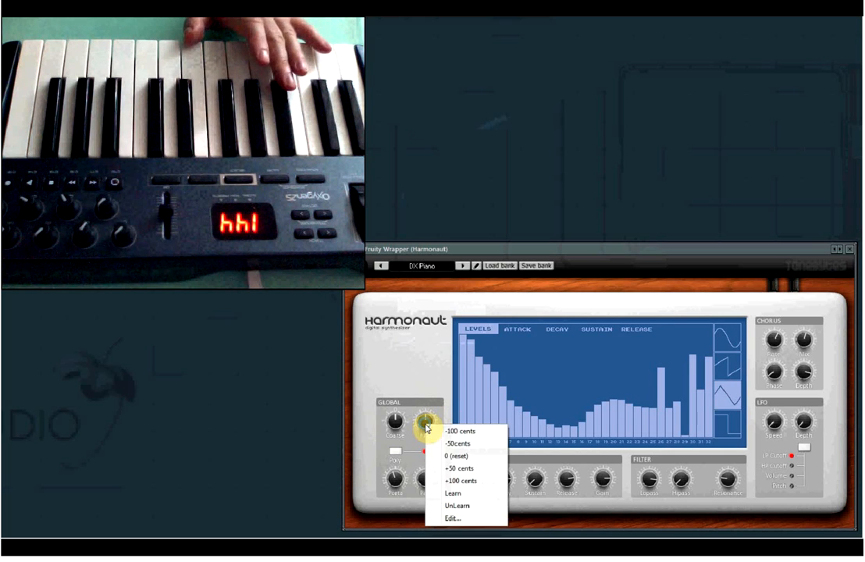
{"action": "left_click", "coordinate": [457, 444]}
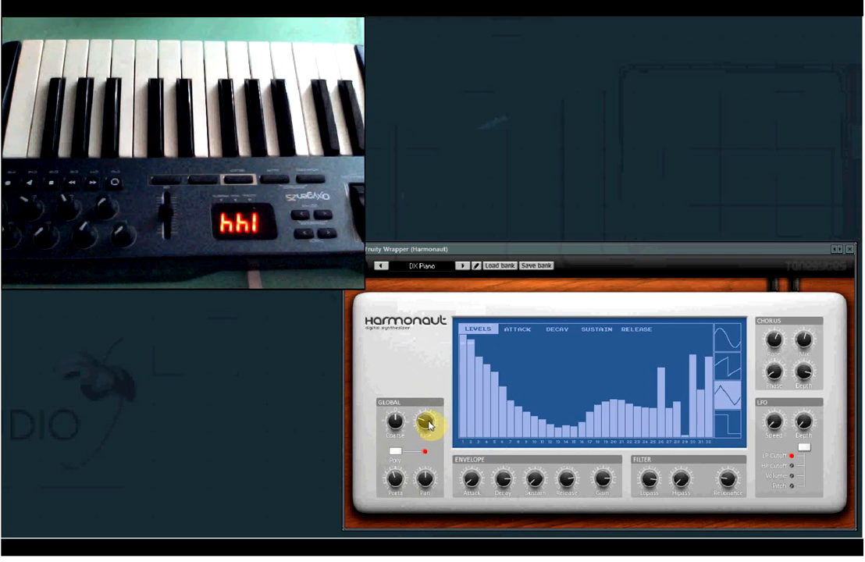
{"action": "right_click", "coordinate": [429, 423]}
{"action": "left_click", "coordinate": [454, 454]}
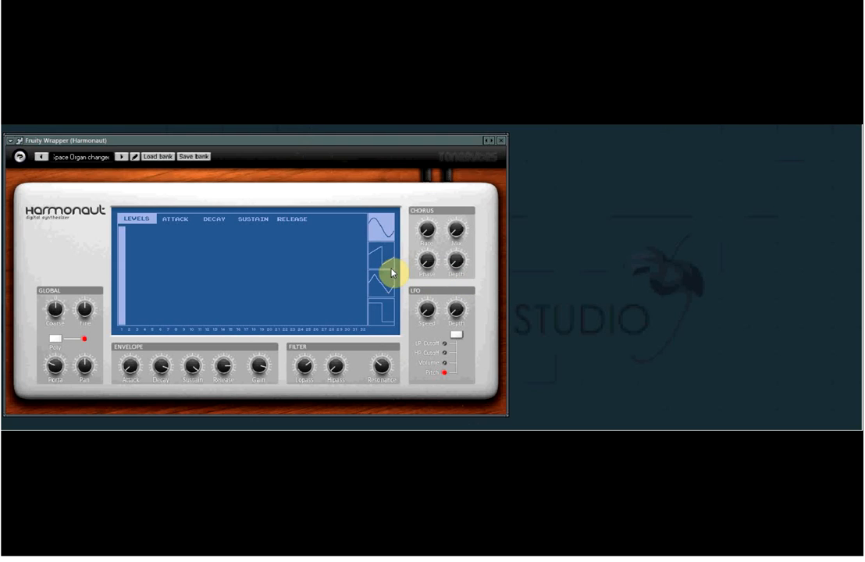
- Try the LFO Speed and Depth knobs, and cycle the LFO destination through LP Cutoff, HP Cutoff and Volume back to Pitch
{"action": "left_click", "coordinate": [428, 309]}
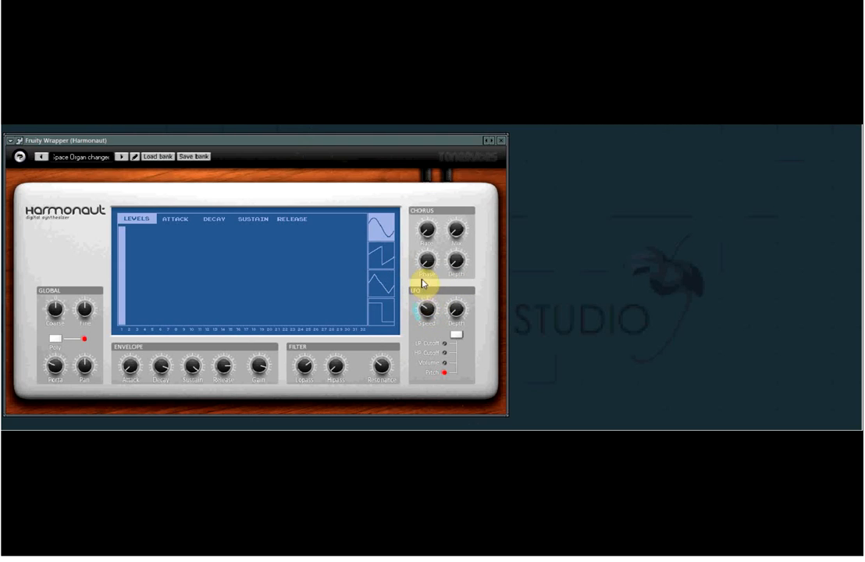
{"action": "left_click", "coordinate": [457, 311]}
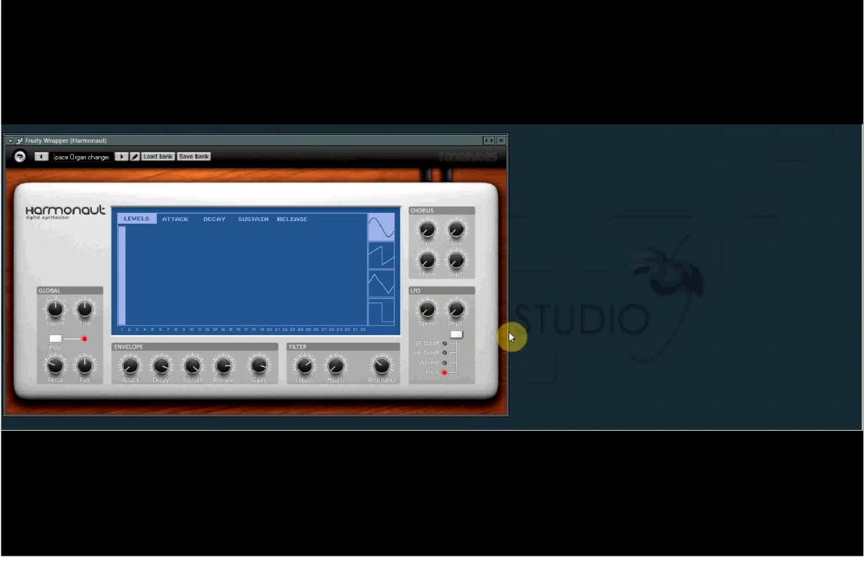
{"action": "left_click", "coordinate": [458, 337]}
{"action": "left_click", "coordinate": [458, 337]}
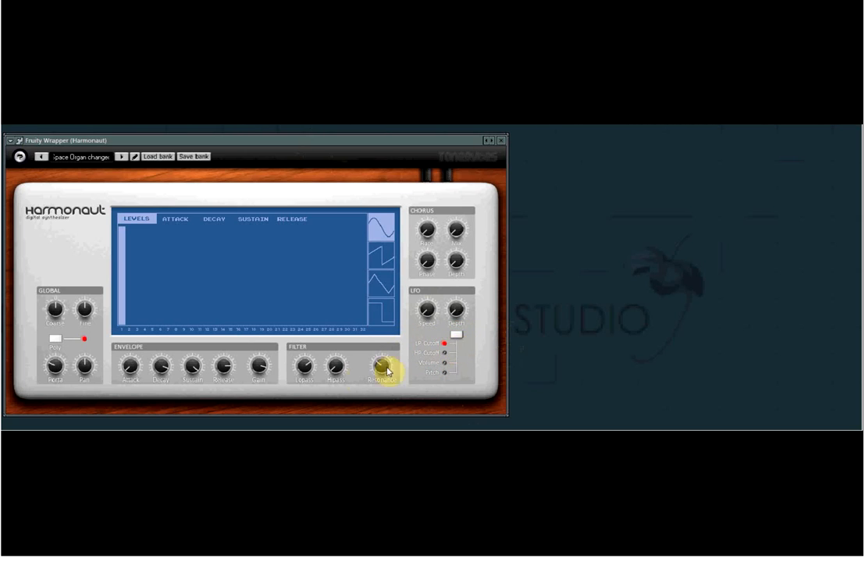
{"action": "left_click", "coordinate": [458, 336]}
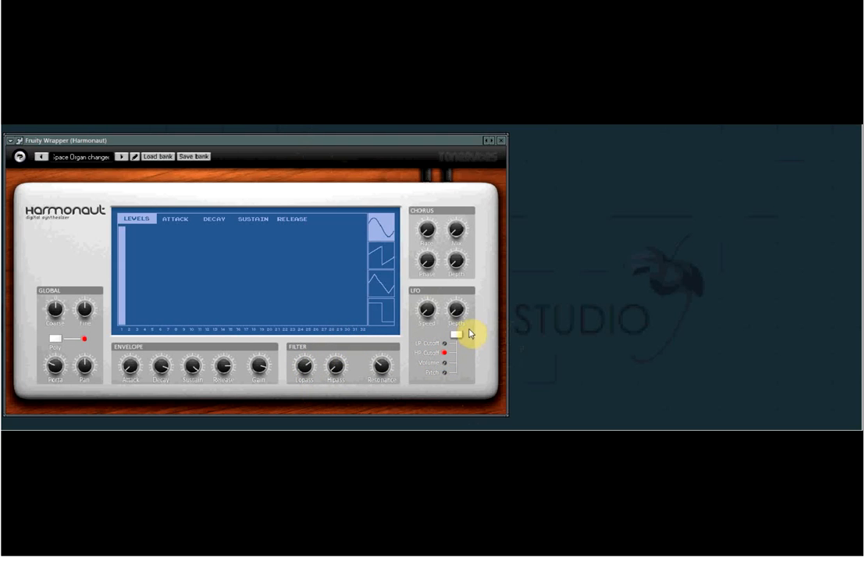
{"action": "left_click", "coordinate": [457, 336]}
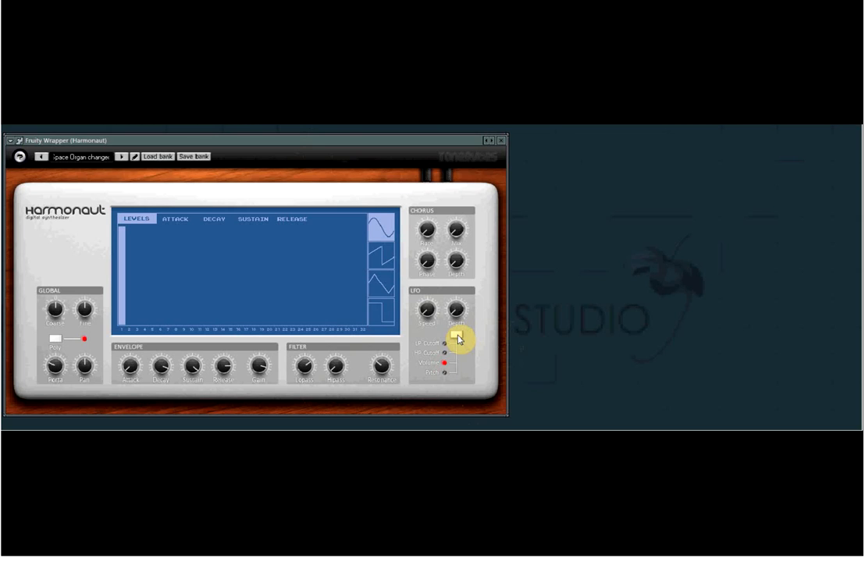
{"action": "left_click", "coordinate": [458, 336]}
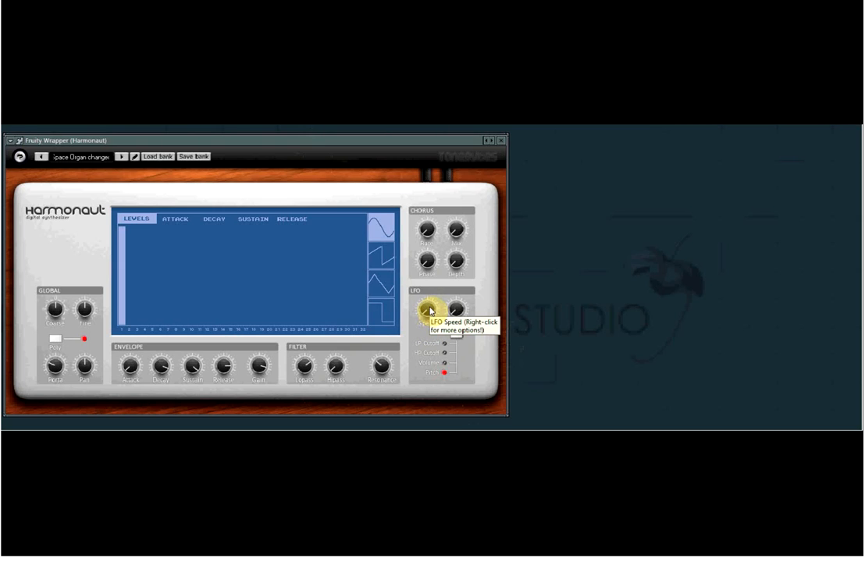
- Adjust the LFO on the Pitch destination by raising Depth to maximum and setting Speed to 1/16
{"action": "left_click_drag", "start_coordinate": [429, 312], "coordinate": [431, 316]}
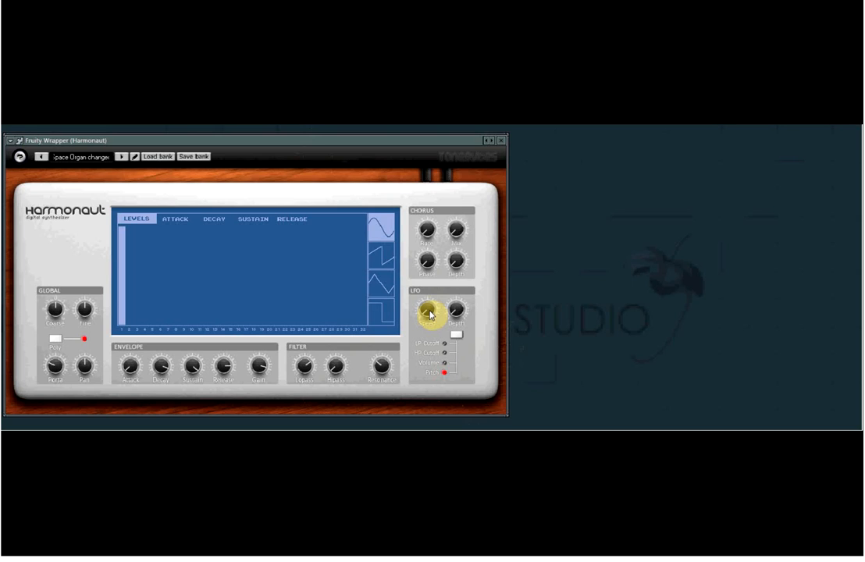
{"action": "left_click_drag", "start_coordinate": [431, 316], "coordinate": [432, 317]}
{"action": "left_click_drag", "start_coordinate": [432, 317], "coordinate": [437, 319]}
{"action": "left_click", "coordinate": [459, 314]}
{"action": "left_click", "coordinate": [428, 313]}
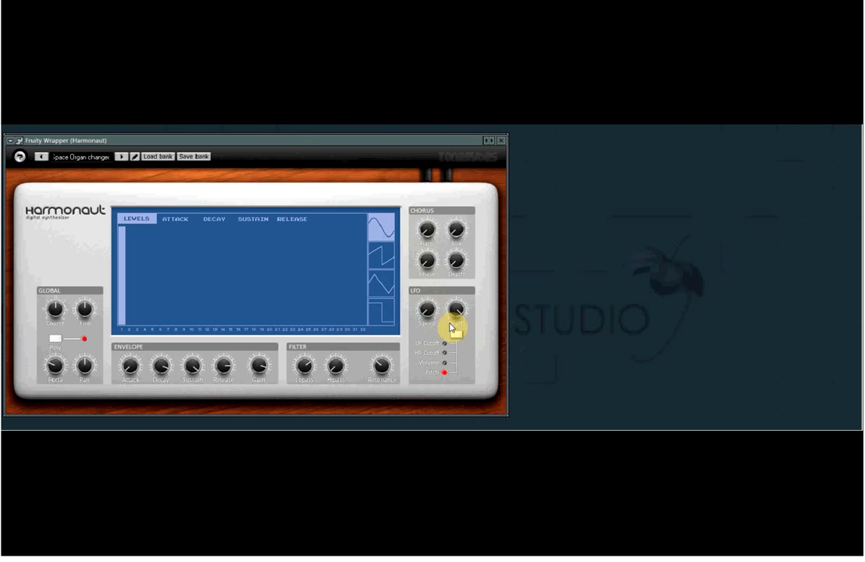
{"action": "right_click", "coordinate": [426, 311]}
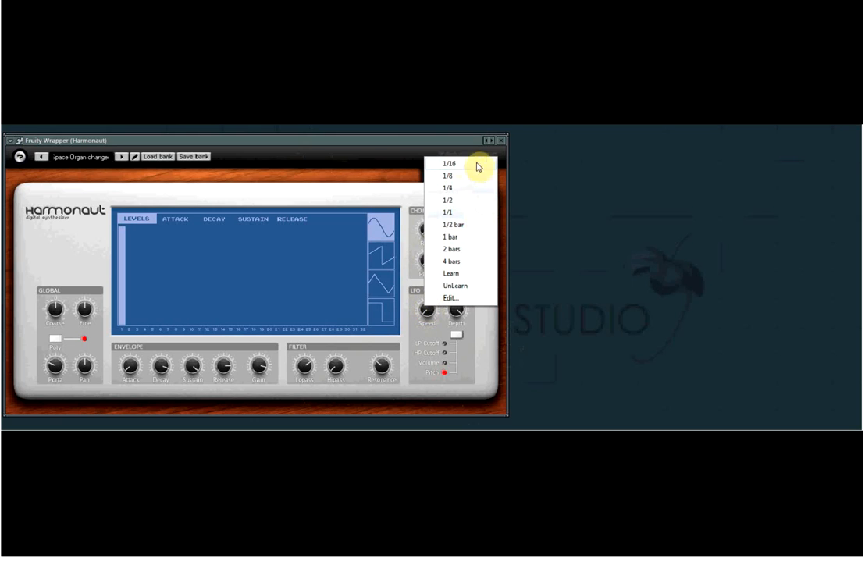
{"action": "left_click", "coordinate": [451, 165]}
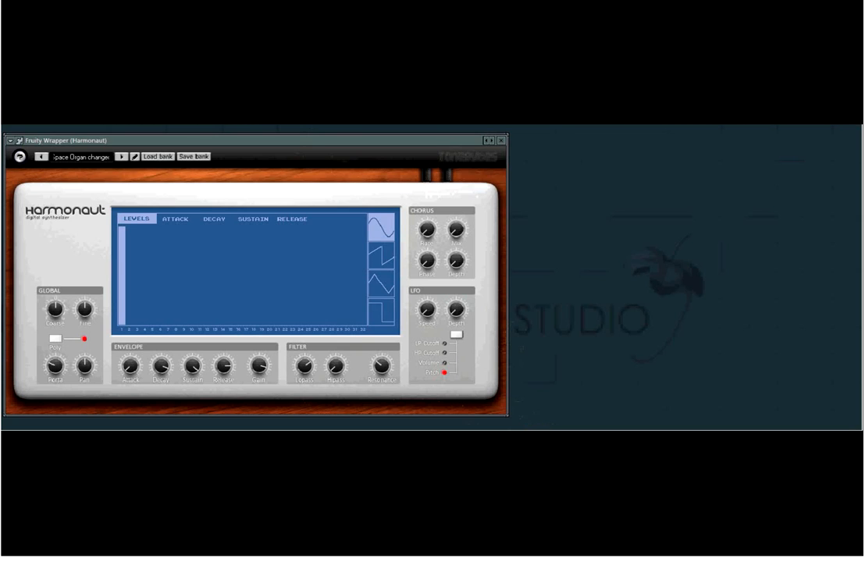
- Cycle the LFO destination and return it to Pitch
{"action": "left_click", "coordinate": [457, 335]}
{"action": "left_click", "coordinate": [458, 336]}
{"action": "left_click", "coordinate": [440, 371]}
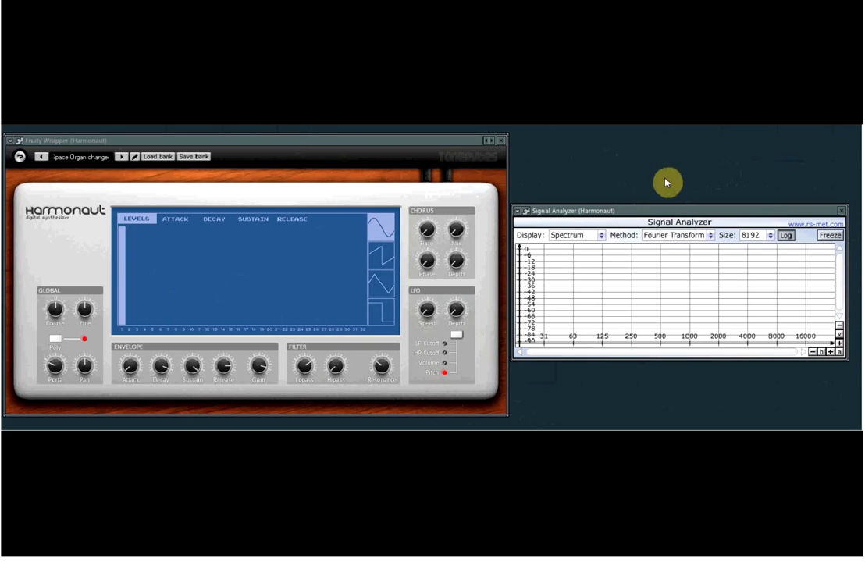
- Switch the LFO destination to Volume and raise the LFO Depth knob
{"action": "left_click", "coordinate": [459, 339]}
{"action": "left_click", "coordinate": [460, 339]}
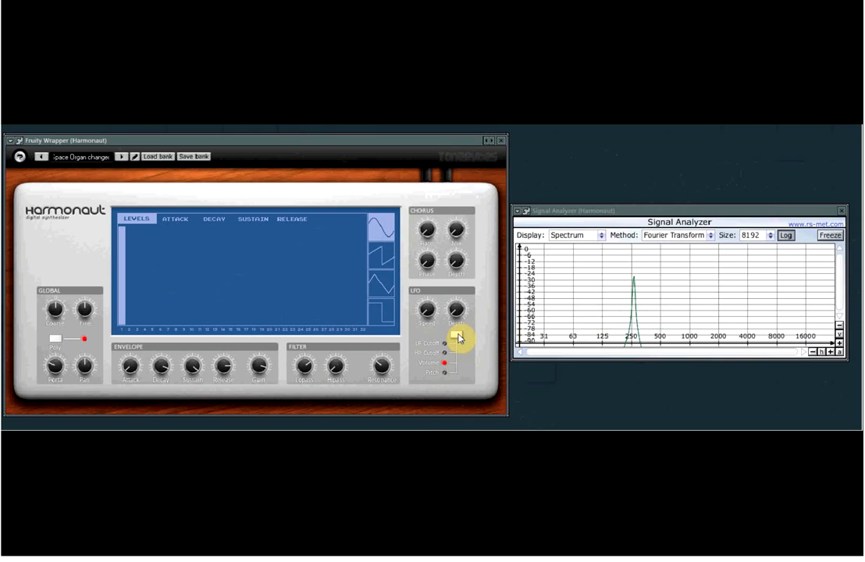
{"action": "left_click", "coordinate": [463, 315]}
{"action": "left_click_drag", "start_coordinate": [459, 315], "coordinate": [479, 261]}
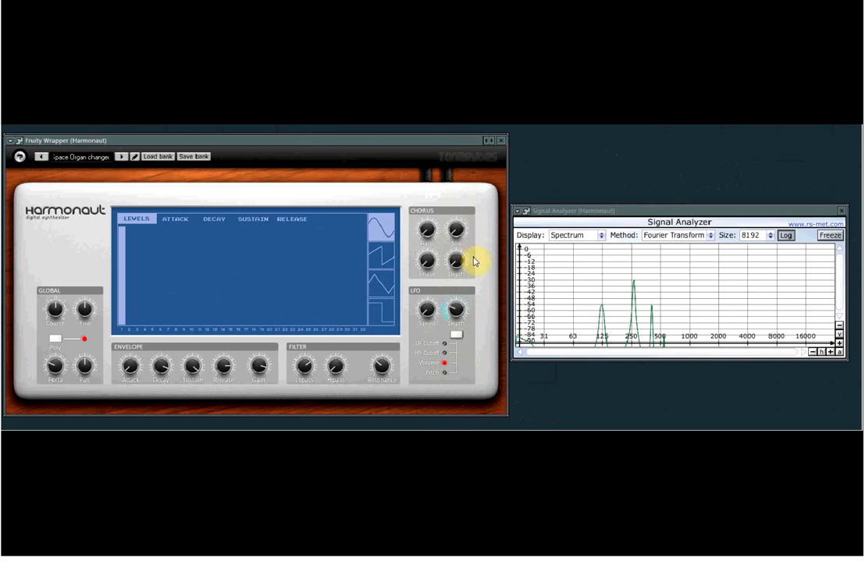
- Switch the LFO destination to Pitch and raise the LFO Depth to maximum
{"action": "left_click", "coordinate": [460, 341]}
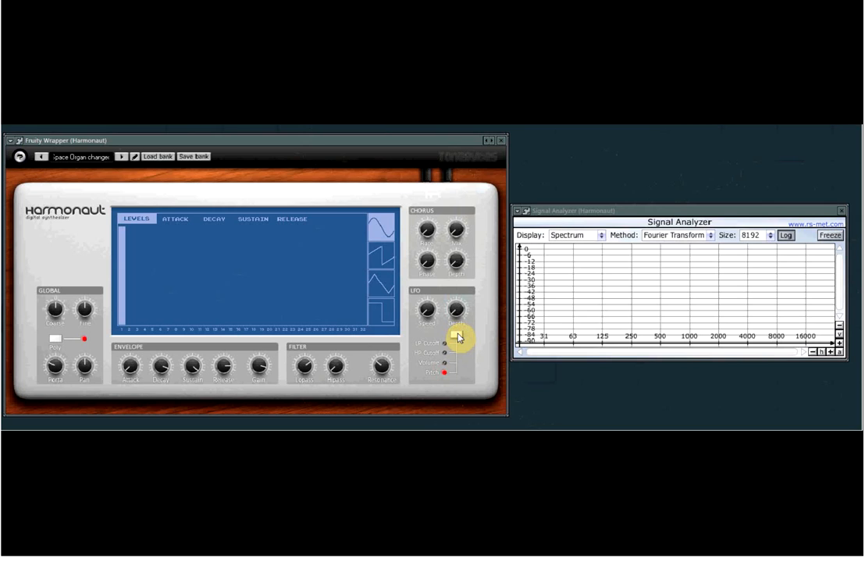
{"action": "left_click_drag", "start_coordinate": [458, 319], "coordinate": [449, 260]}
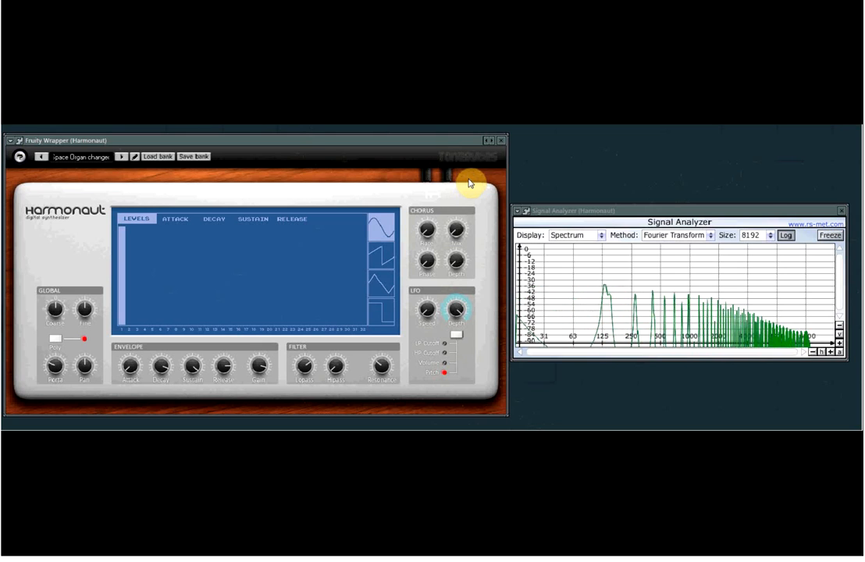
{"action": "left_click", "coordinate": [491, 314]}
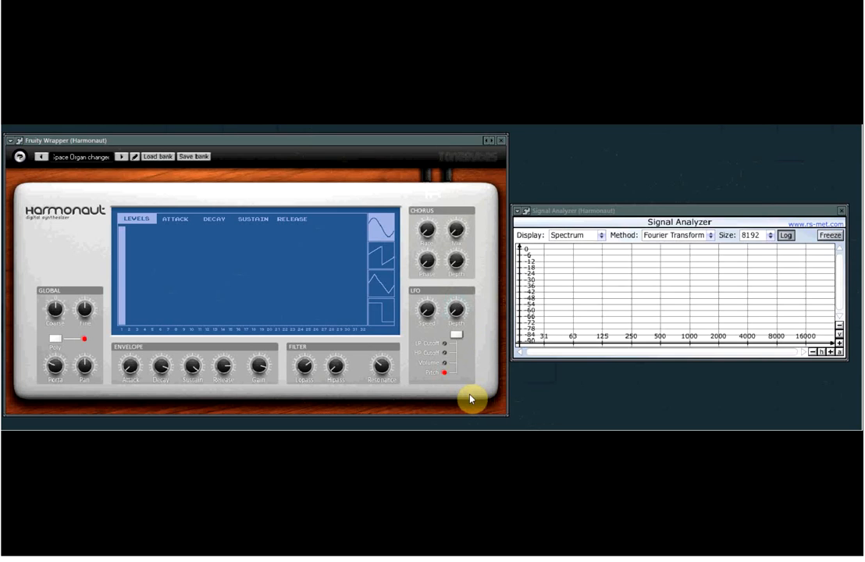
- Load the Human voice preset and set its LFO Speed to 1/16
{"action": "left_click", "coordinate": [86, 156]}
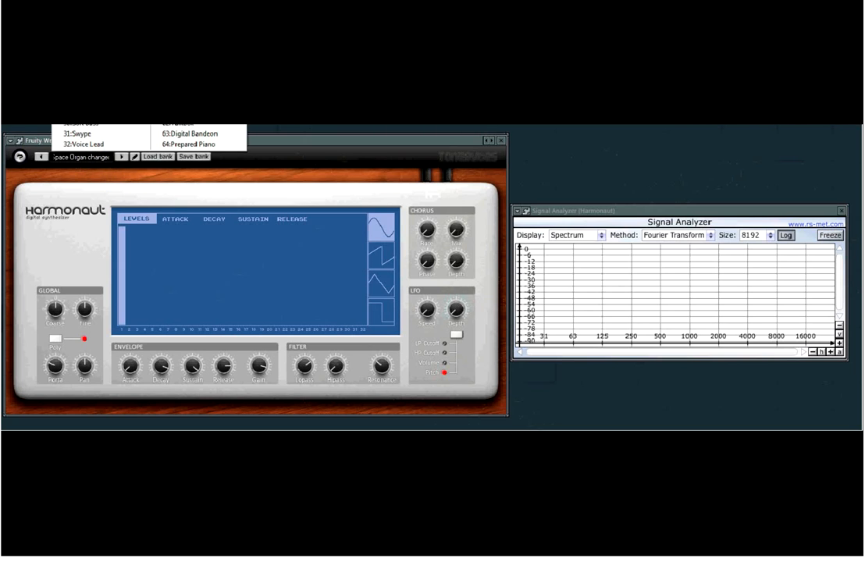
{"action": "left_click", "coordinate": [78, 123]}
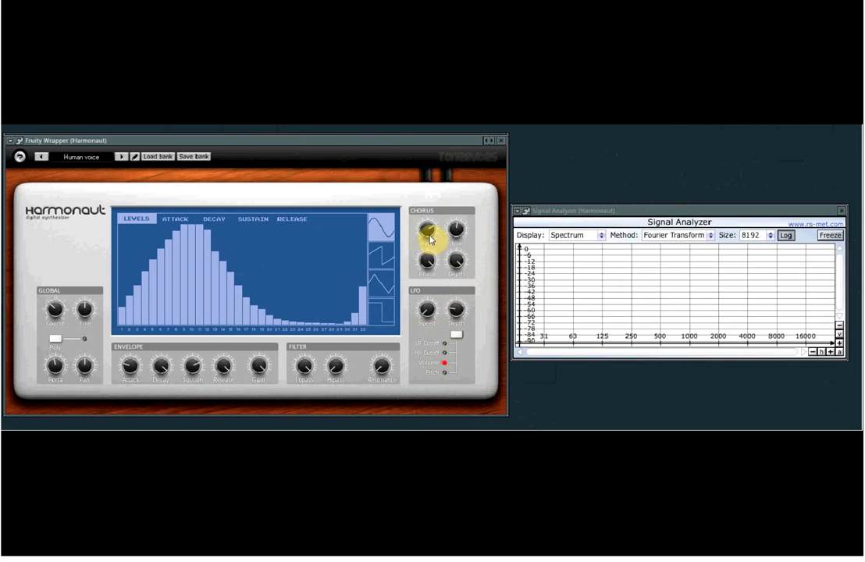
{"action": "right_click", "coordinate": [431, 314]}
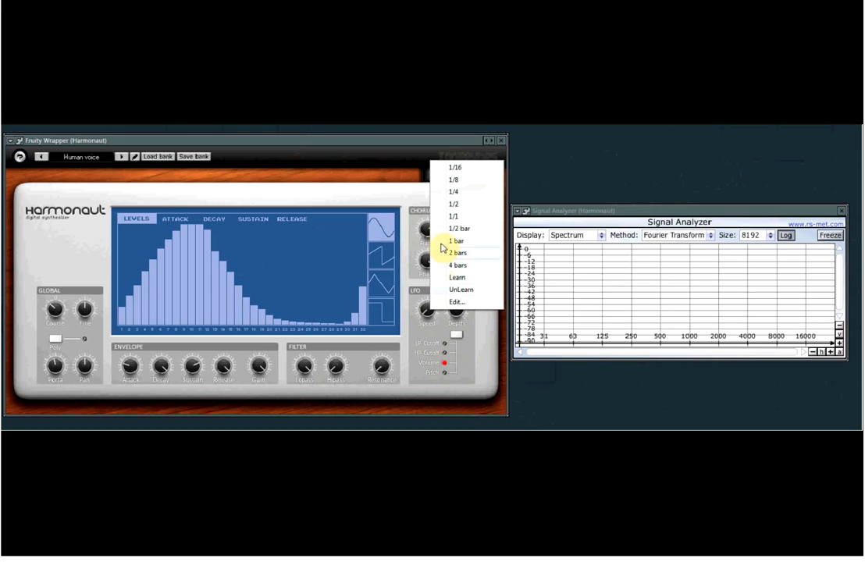
{"action": "left_click", "coordinate": [455, 169]}
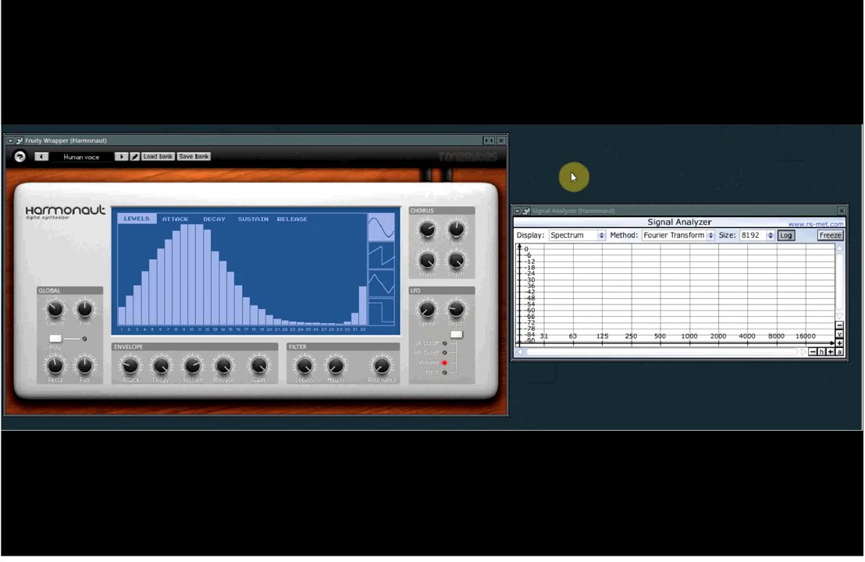
{"action": "right_click", "coordinate": [428, 314]}
{"action": "left_click", "coordinate": [453, 169]}
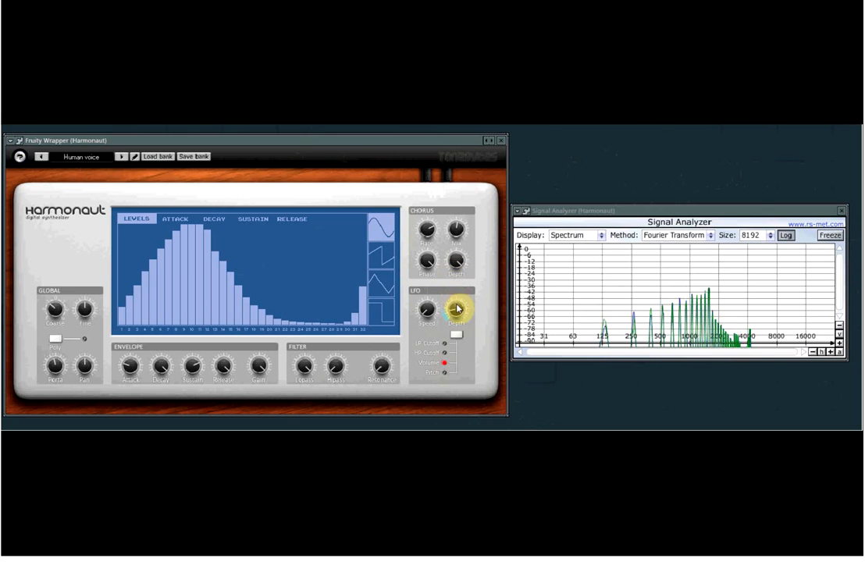
- Try the LFO on the Pitch destination with some Depth, and return the destination to Volume
{"action": "left_click", "coordinate": [457, 335]}
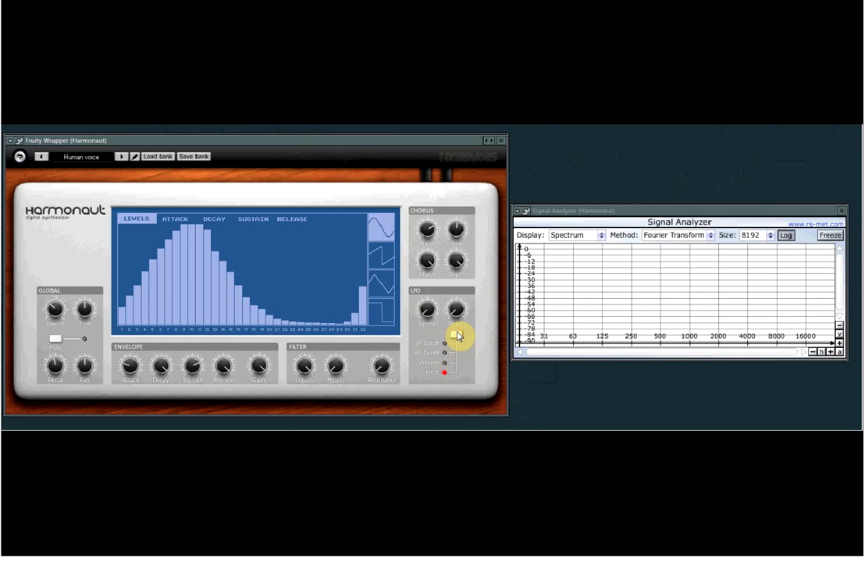
{"action": "mouse_move", "coordinate": [451, 287]}
{"action": "left_mouse_down"}
{"action": "mouse_move", "coordinate": [450, 203]}
{"action": "mouse_move", "coordinate": [453, 290]}
{"action": "left_mouse_up"}
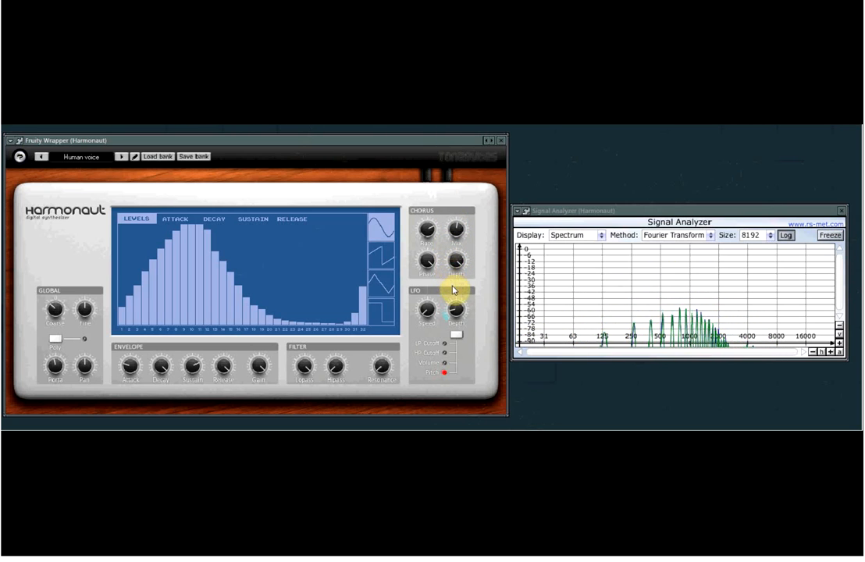
{"action": "left_click", "coordinate": [455, 338]}
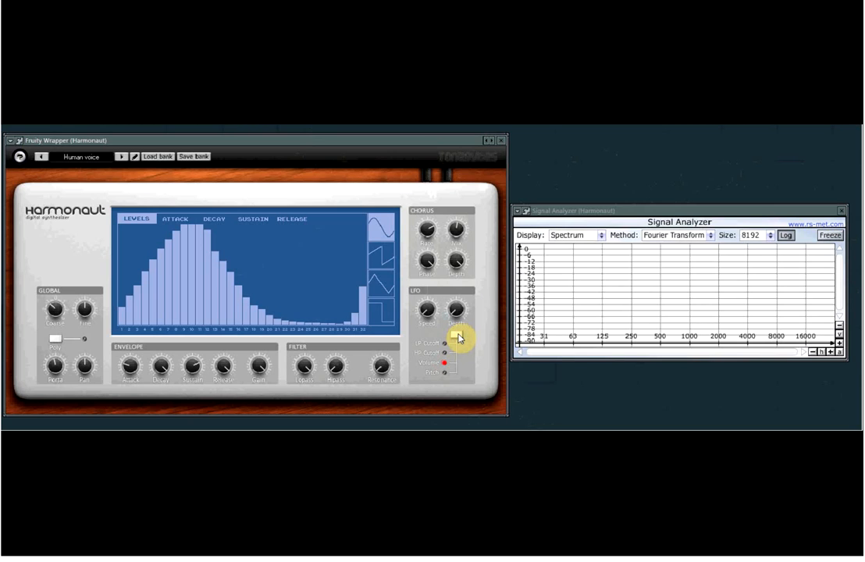
- Load the Funkytone preset and try its LFO with raised Depth and a Speed of 1/16
{"action": "left_click", "coordinate": [106, 155]}
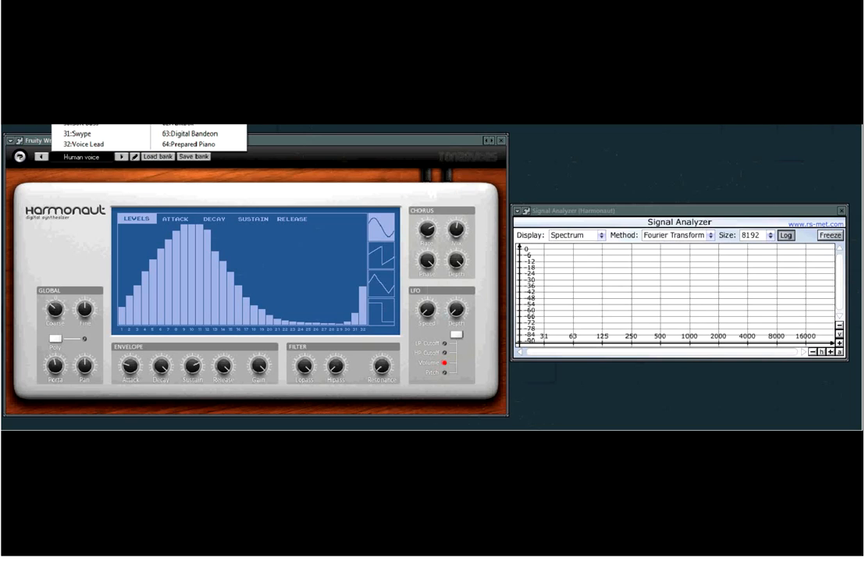
{"action": "left_click", "coordinate": [97, 125]}
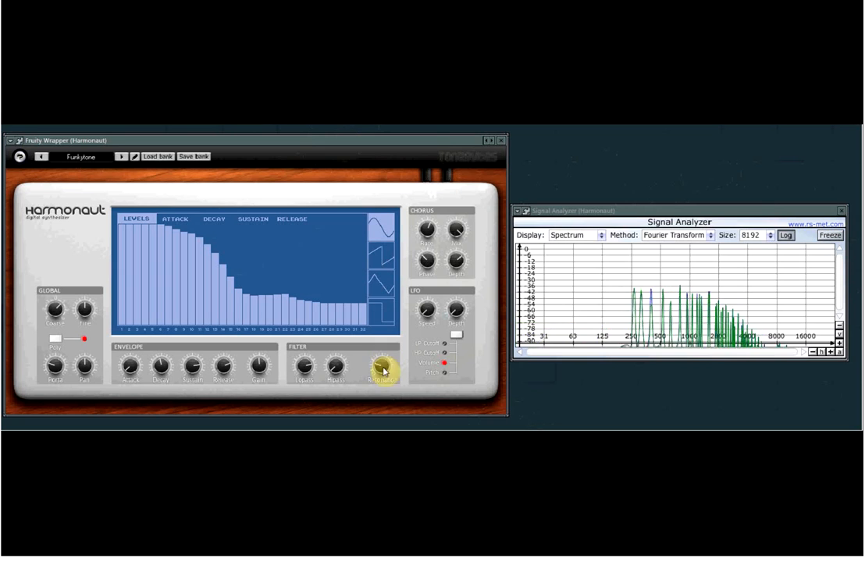
{"action": "mouse_move", "coordinate": [456, 321]}
{"action": "left_mouse_down"}
{"action": "mouse_move", "coordinate": [448, 199]}
{"action": "mouse_move", "coordinate": [458, 309]}
{"action": "mouse_move", "coordinate": [460, 247]}
{"action": "mouse_move", "coordinate": [459, 298]}
{"action": "mouse_move", "coordinate": [459, 283]}
{"action": "left_mouse_up"}
{"action": "right_click", "coordinate": [433, 317]}
{"action": "left_click", "coordinate": [463, 171]}
{"action": "left_click", "coordinate": [452, 265]}
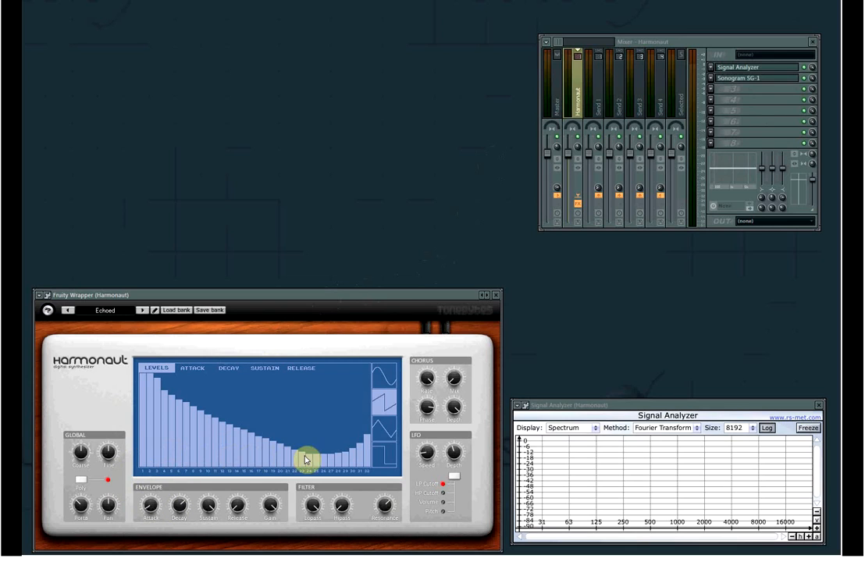
- Redraw the levels of harmonics 2 to 31 freehand as a curve rising from the low harmonics towards harmonic 20
{"action": "left_click_drag", "start_coordinate": [306, 460], "coordinate": [371, 459]}
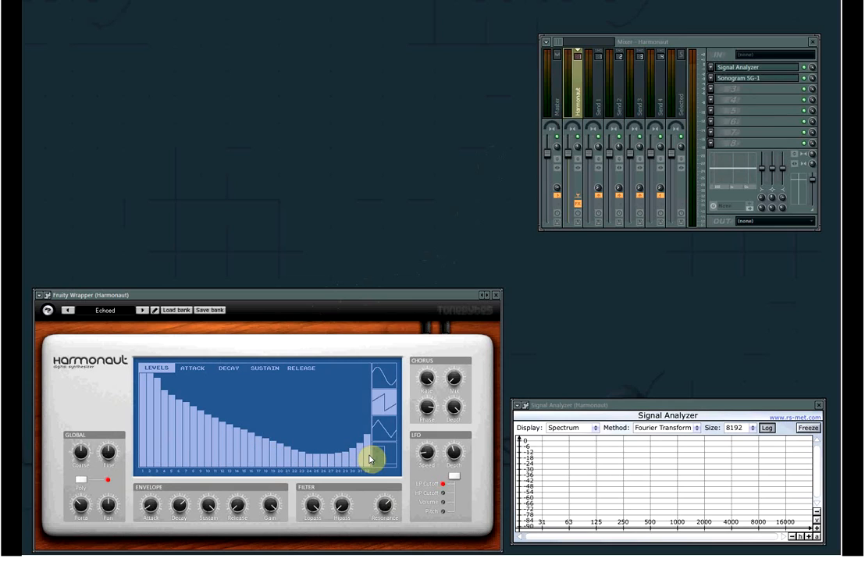
{"action": "mouse_move", "coordinate": [144, 403]}
{"action": "left_mouse_down"}
{"action": "mouse_move", "coordinate": [144, 473]}
{"action": "mouse_move", "coordinate": [146, 370]}
{"action": "mouse_move", "coordinate": [168, 444]}
{"action": "mouse_move", "coordinate": [251, 412]}
{"action": "mouse_move", "coordinate": [364, 407]}
{"action": "left_mouse_up"}
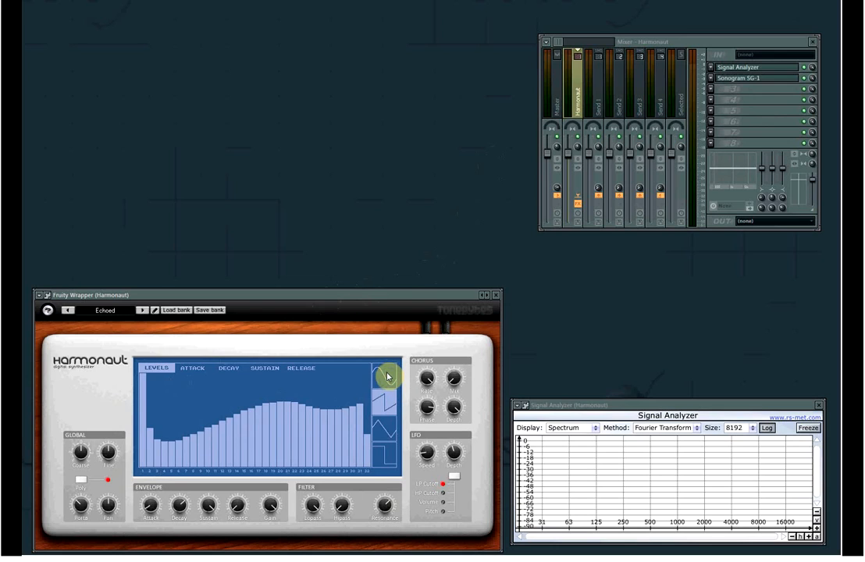
- Try the sine, sawtooth, triangle and square waveforms for the harmonics, finishing on sine
{"action": "left_click", "coordinate": [387, 376]}
{"action": "left_click", "coordinate": [385, 404]}
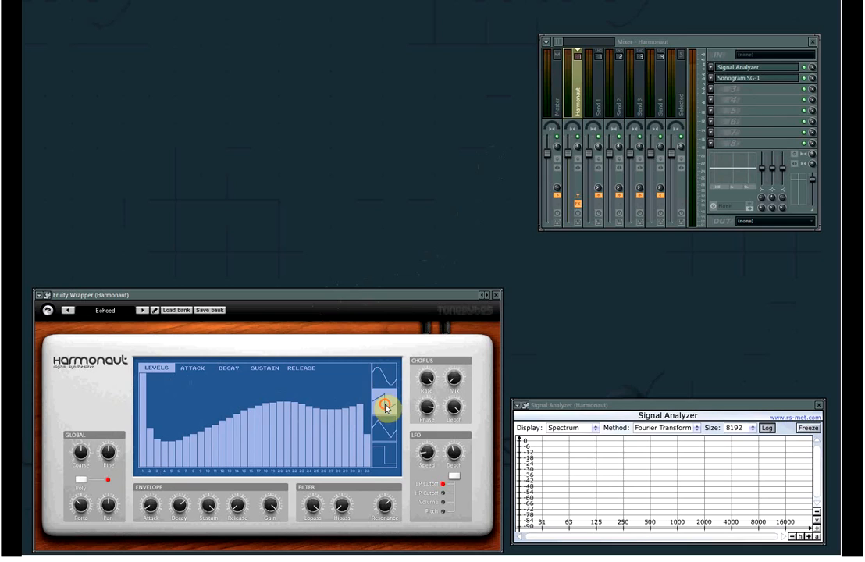
{"action": "left_click", "coordinate": [387, 428]}
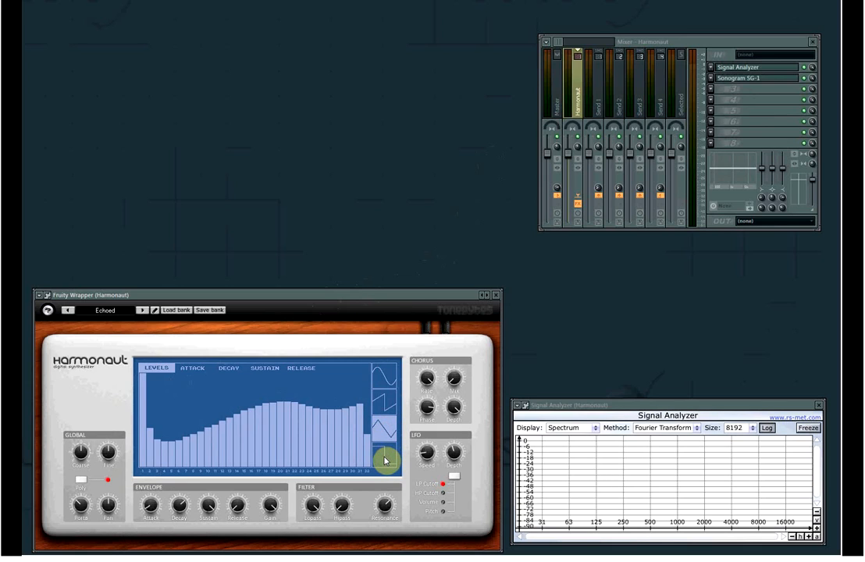
{"action": "left_click", "coordinate": [384, 460]}
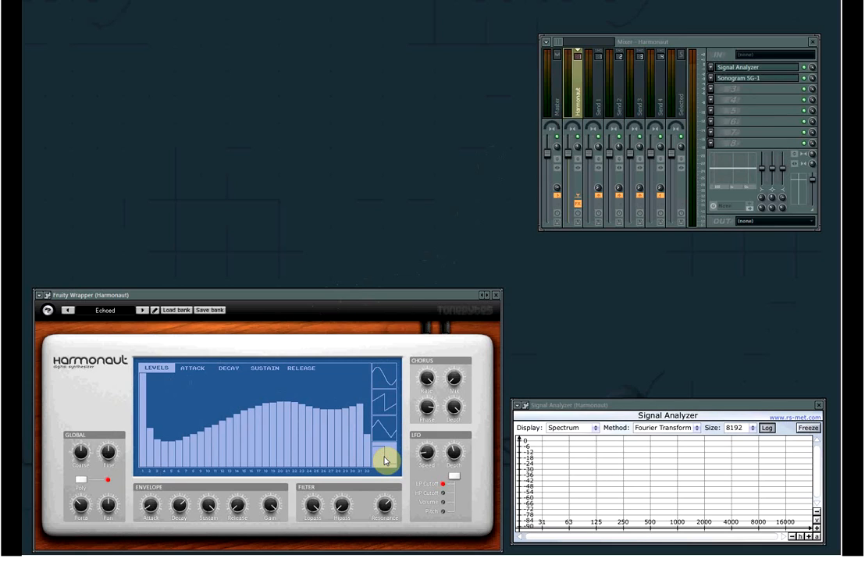
{"action": "left_click", "coordinate": [381, 384]}
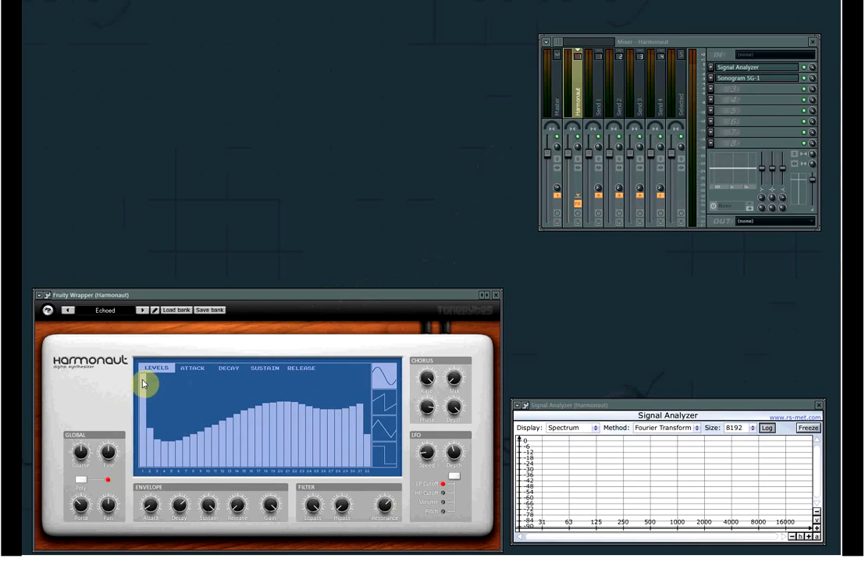
- Redraw the harmonic levels, flattening harmonics 16 to 32 to near zero and raising most of the lower ones
{"action": "mouse_move", "coordinate": [143, 383]}
{"action": "left_mouse_down"}
{"action": "mouse_move", "coordinate": [146, 458]}
{"action": "mouse_move", "coordinate": [143, 367]}
{"action": "mouse_move", "coordinate": [144, 477]}
{"action": "mouse_move", "coordinate": [144, 364]}
{"action": "mouse_move", "coordinate": [141, 398]}
{"action": "mouse_move", "coordinate": [144, 376]}
{"action": "mouse_move", "coordinate": [176, 455]}
{"action": "mouse_move", "coordinate": [154, 440]}
{"action": "left_mouse_up"}
{"action": "mouse_move", "coordinate": [154, 441]}
{"action": "left_mouse_down"}
{"action": "mouse_move", "coordinate": [180, 396]}
{"action": "mouse_move", "coordinate": [217, 380]}
{"action": "mouse_move", "coordinate": [262, 471]}
{"action": "mouse_move", "coordinate": [364, 466]}
{"action": "left_mouse_up"}
{"action": "mouse_move", "coordinate": [253, 444]}
{"action": "left_mouse_down"}
{"action": "mouse_move", "coordinate": [162, 453]}
{"action": "mouse_move", "coordinate": [164, 369]}
{"action": "left_mouse_up"}
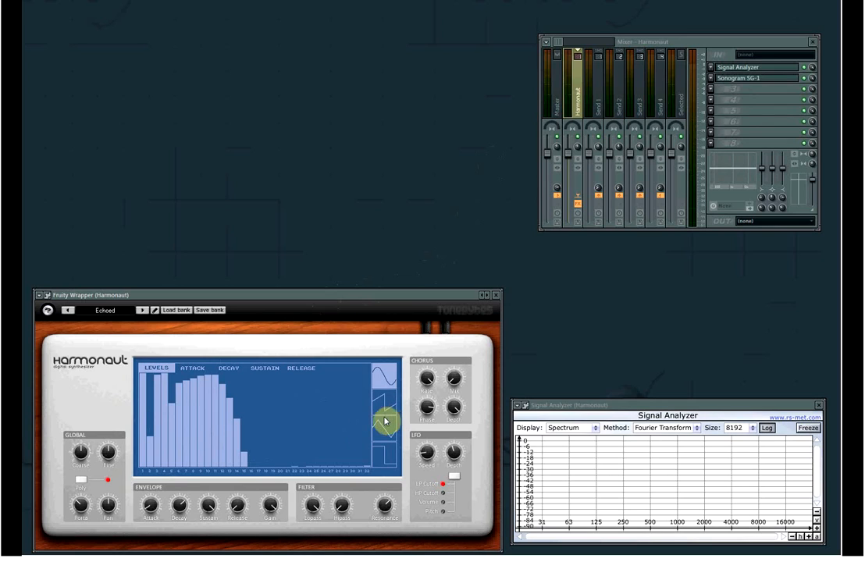
- Clear the Levels, Attack and Decay values of all 32 harmonics to zero
{"action": "left_click", "coordinate": [141, 380]}
{"action": "mouse_move", "coordinate": [141, 397]}
{"action": "left_mouse_down"}
{"action": "mouse_move", "coordinate": [146, 478]}
{"action": "mouse_move", "coordinate": [168, 487]}
{"action": "mouse_move", "coordinate": [331, 486]}
{"action": "left_mouse_up"}
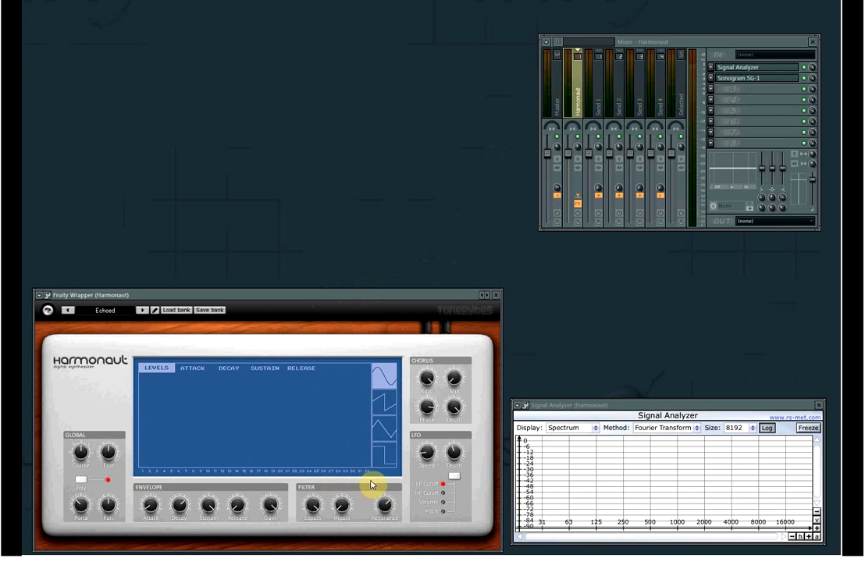
{"action": "left_click", "coordinate": [193, 368]}
{"action": "mouse_move", "coordinate": [148, 429]}
{"action": "left_mouse_down"}
{"action": "mouse_move", "coordinate": [147, 487]}
{"action": "mouse_move", "coordinate": [347, 499]}
{"action": "left_mouse_up"}
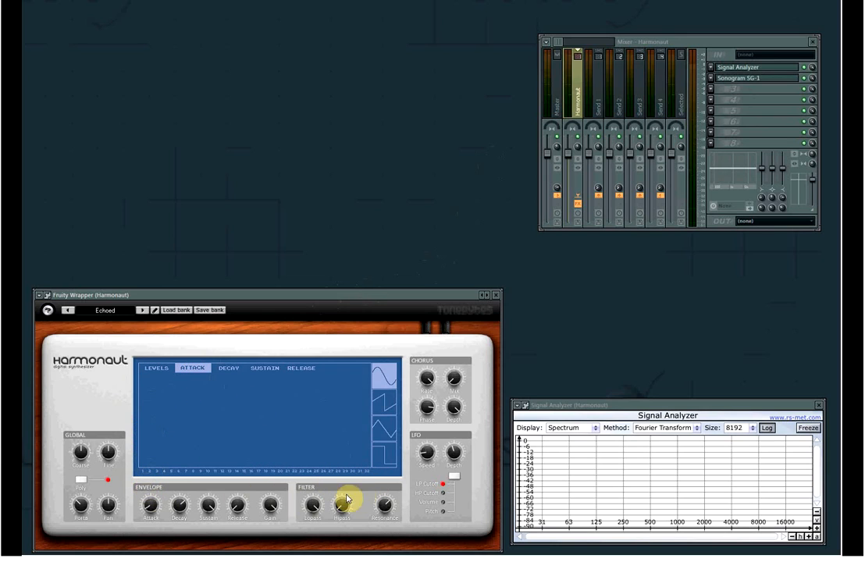
{"action": "left_click", "coordinate": [228, 367]}
{"action": "mouse_move", "coordinate": [144, 422]}
{"action": "left_mouse_down"}
{"action": "mouse_move", "coordinate": [145, 460]}
{"action": "mouse_move", "coordinate": [212, 490]}
{"action": "mouse_move", "coordinate": [412, 491]}
{"action": "left_mouse_up"}
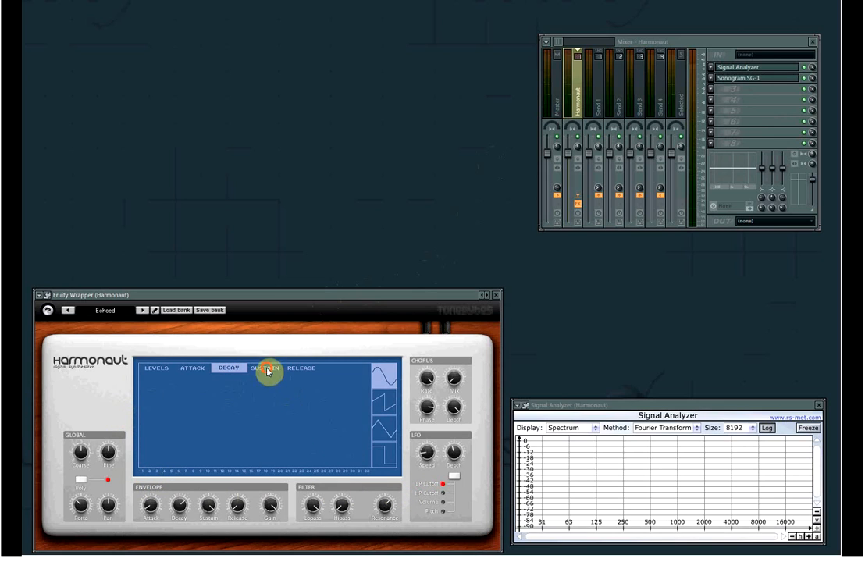
- Clear the Sustain and Release values of all 32 harmonics to zero
{"action": "left_click", "coordinate": [267, 368]}
{"action": "left_click_drag", "start_coordinate": [144, 490], "coordinate": [382, 500]}
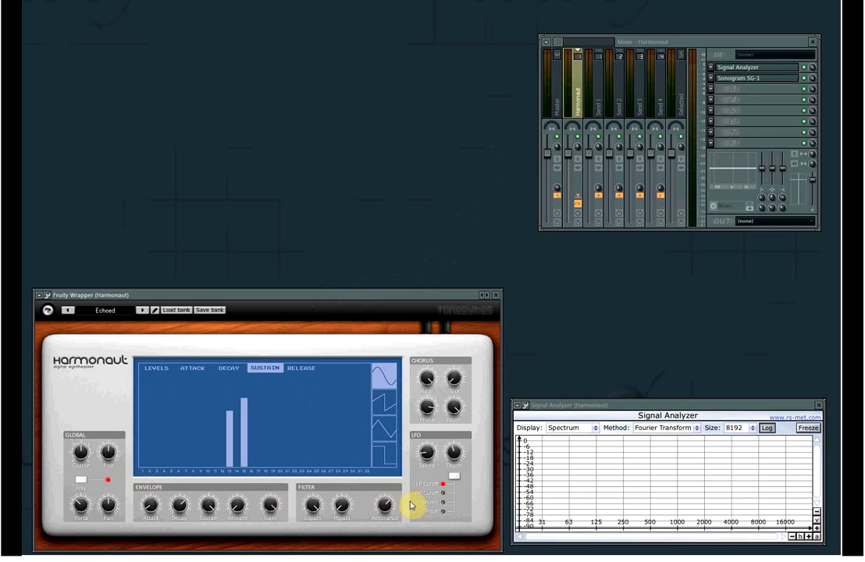
{"action": "left_click_drag", "start_coordinate": [234, 496], "coordinate": [213, 445]}
{"action": "left_click", "coordinate": [300, 368]}
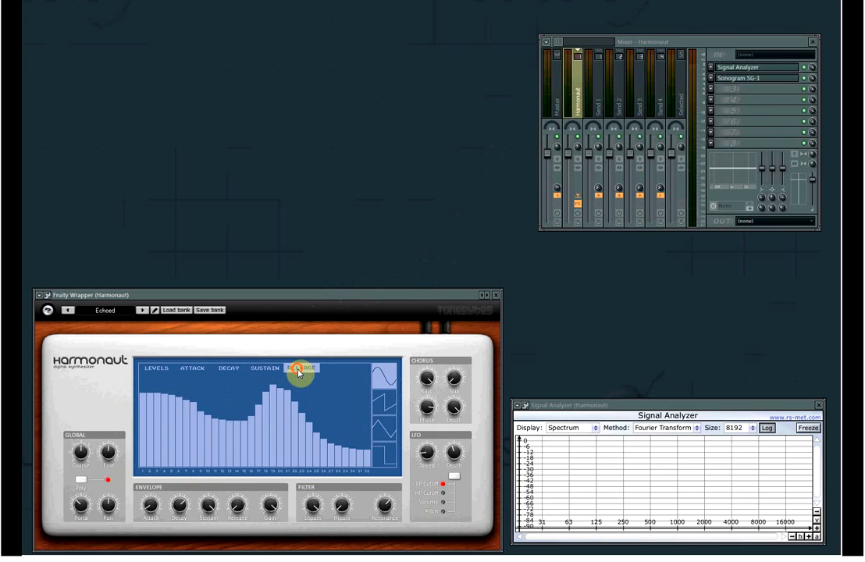
{"action": "mouse_move", "coordinate": [144, 464]}
{"action": "left_mouse_down"}
{"action": "mouse_move", "coordinate": [228, 485]}
{"action": "mouse_move", "coordinate": [406, 487]}
{"action": "left_mouse_up"}
- Raise the level of harmonic 1 to maximum
{"action": "left_click", "coordinate": [154, 370]}
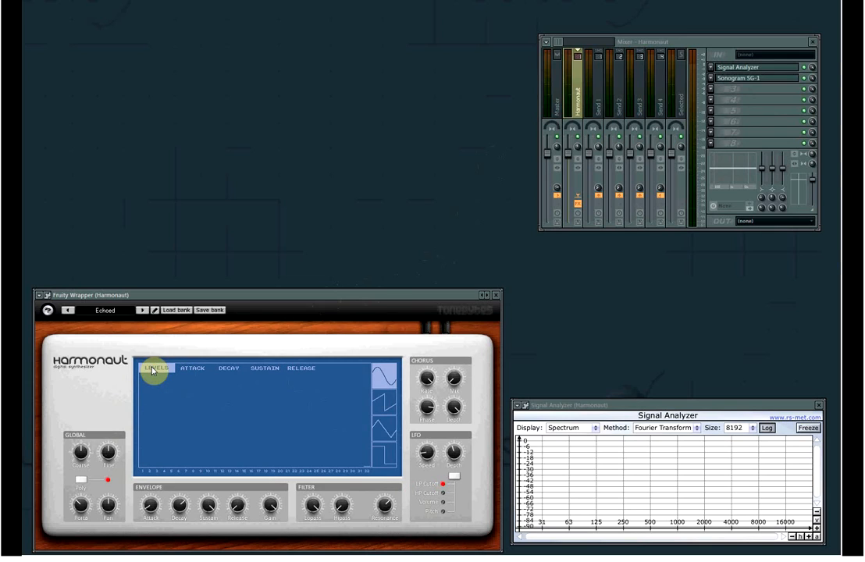
{"action": "left_click", "coordinate": [141, 467]}
{"action": "left_click_drag", "start_coordinate": [141, 467], "coordinate": [143, 362]}
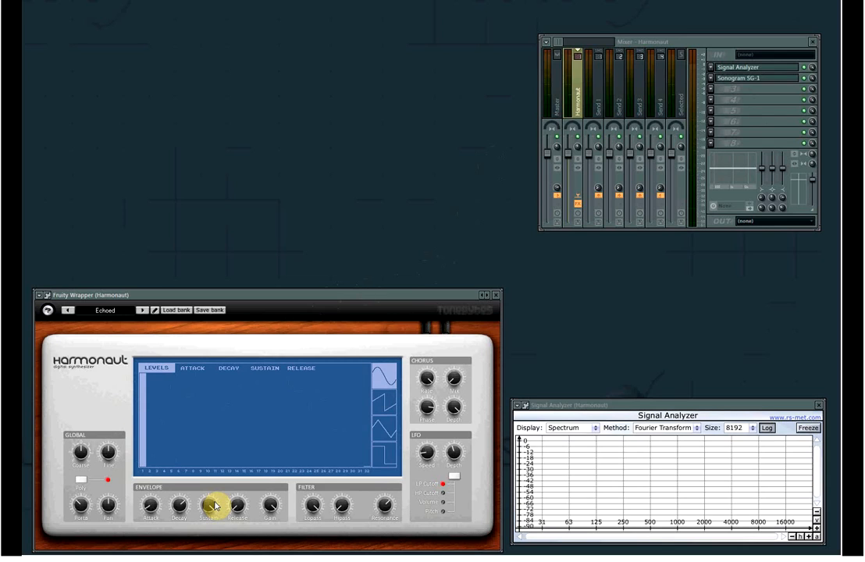
- Raise the Sustain value of harmonic 1 to maximum
{"action": "left_click", "coordinate": [257, 370]}
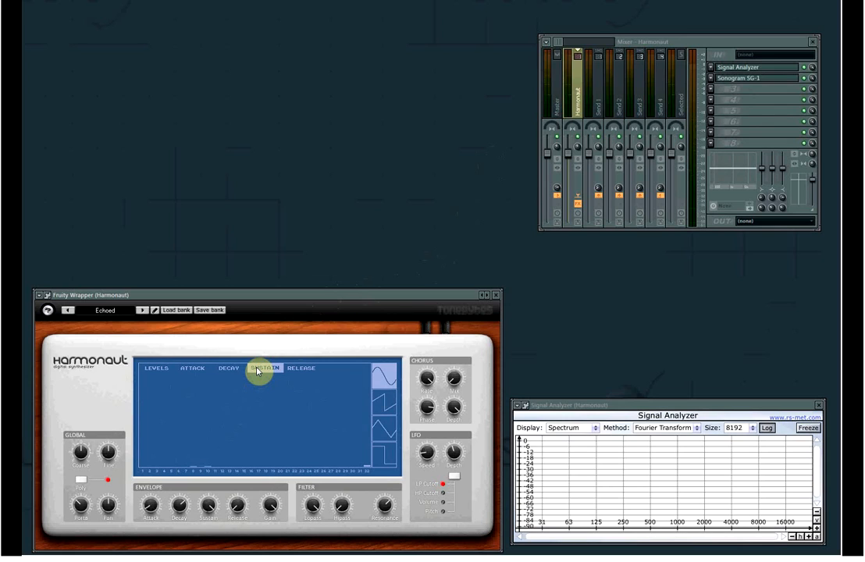
{"action": "left_click_drag", "start_coordinate": [144, 467], "coordinate": [139, 350]}
{"action": "right_click", "coordinate": [152, 429]}
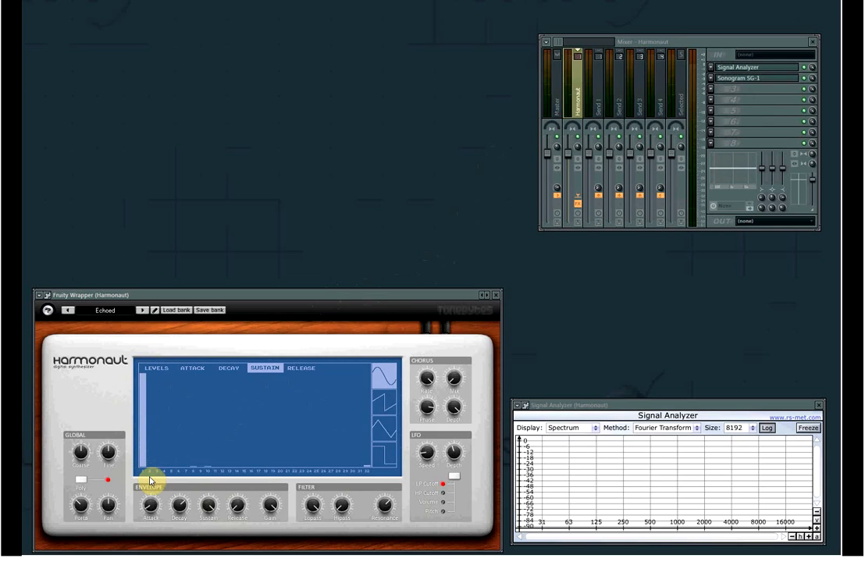
- Raise the Sustain values of the remaining harmonics across the whole display
{"action": "left_click", "coordinate": [158, 368]}
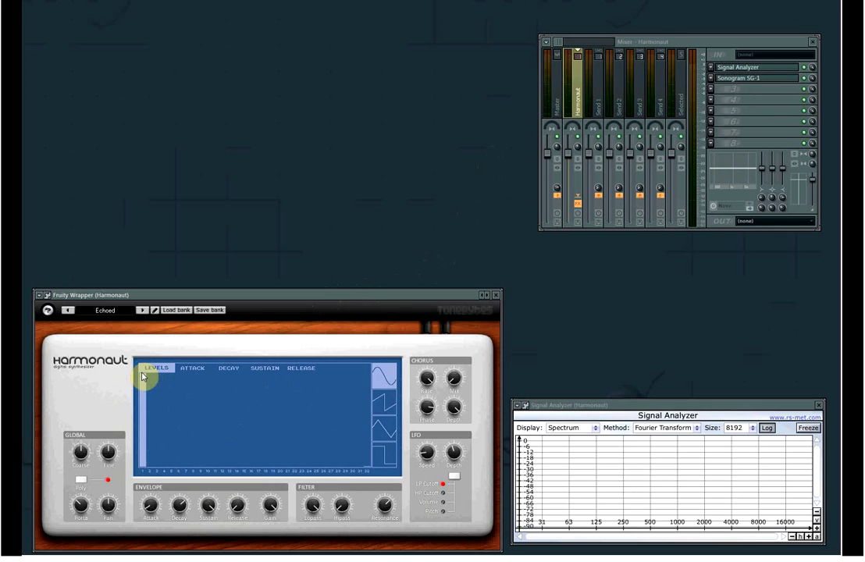
{"action": "left_click", "coordinate": [255, 370]}
{"action": "mouse_move", "coordinate": [154, 393]}
{"action": "left_mouse_down"}
{"action": "mouse_move", "coordinate": [151, 377]}
{"action": "mouse_move", "coordinate": [375, 371]}
{"action": "left_mouse_up"}
- Draw groups of raised harmonic levels between harmonics 3 and 11 and around harmonics 20 to 26
{"action": "left_click", "coordinate": [162, 370]}
{"action": "left_click", "coordinate": [166, 467]}
{"action": "mouse_move", "coordinate": [166, 467]}
{"action": "left_mouse_down"}
{"action": "mouse_move", "coordinate": [158, 421]}
{"action": "mouse_move", "coordinate": [213, 463]}
{"action": "mouse_move", "coordinate": [209, 423]}
{"action": "mouse_move", "coordinate": [183, 401]}
{"action": "mouse_move", "coordinate": [207, 392]}
{"action": "mouse_move", "coordinate": [169, 382]}
{"action": "left_mouse_up"}
{"action": "left_click", "coordinate": [265, 448]}
{"action": "mouse_move", "coordinate": [320, 458]}
{"action": "left_mouse_down"}
{"action": "mouse_move", "coordinate": [317, 396]}
{"action": "mouse_move", "coordinate": [280, 395]}
{"action": "left_mouse_up"}
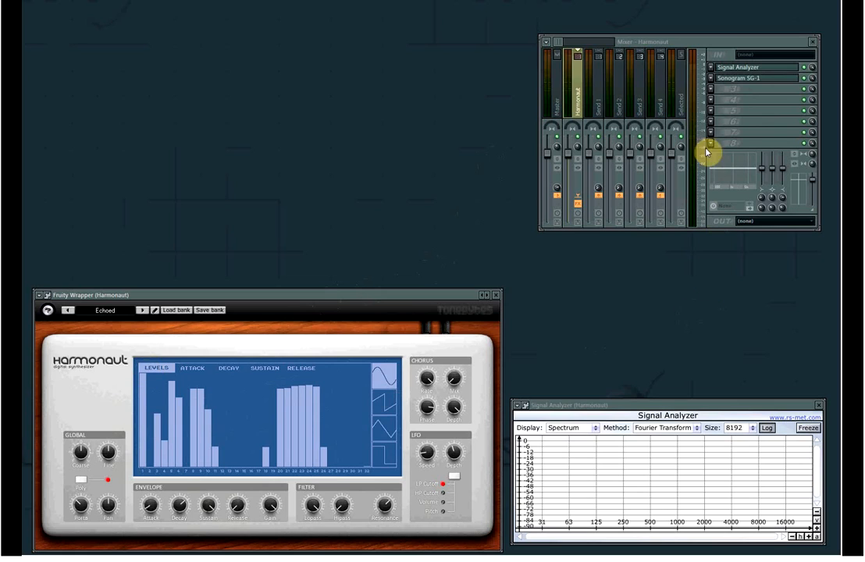
- Open the Sonogram SG-1 effect on the Harmonaut mixer track and redraw all 32 harmonic levels, first at zero, finally at maximum
{"action": "left_click", "coordinate": [734, 81]}
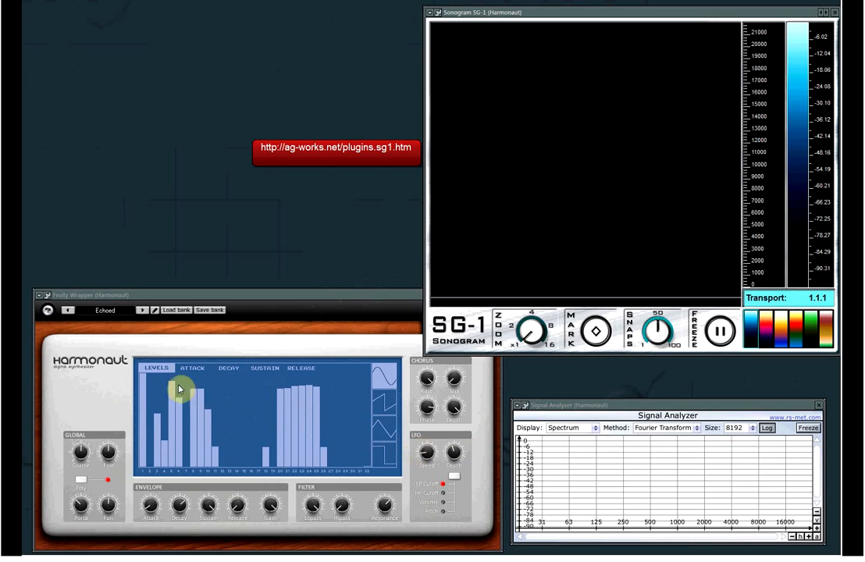
{"action": "left_click", "coordinate": [143, 374]}
{"action": "mouse_move", "coordinate": [145, 399]}
{"action": "left_mouse_down"}
{"action": "mouse_move", "coordinate": [148, 372]}
{"action": "mouse_move", "coordinate": [170, 395]}
{"action": "mouse_move", "coordinate": [199, 465]}
{"action": "mouse_move", "coordinate": [268, 442]}
{"action": "mouse_move", "coordinate": [308, 385]}
{"action": "mouse_move", "coordinate": [363, 372]}
{"action": "mouse_move", "coordinate": [373, 386]}
{"action": "left_mouse_up"}
{"action": "mouse_move", "coordinate": [365, 482]}
{"action": "left_mouse_down"}
{"action": "mouse_move", "coordinate": [302, 371]}
{"action": "mouse_move", "coordinate": [254, 379]}
{"action": "mouse_move", "coordinate": [158, 452]}
{"action": "mouse_move", "coordinate": [144, 433]}
{"action": "mouse_move", "coordinate": [151, 388]}
{"action": "mouse_move", "coordinate": [168, 374]}
{"action": "mouse_move", "coordinate": [210, 435]}
{"action": "mouse_move", "coordinate": [263, 429]}
{"action": "mouse_move", "coordinate": [296, 376]}
{"action": "mouse_move", "coordinate": [379, 402]}
{"action": "mouse_move", "coordinate": [247, 397]}
{"action": "mouse_move", "coordinate": [168, 420]}
{"action": "mouse_move", "coordinate": [237, 469]}
{"action": "mouse_move", "coordinate": [352, 436]}
{"action": "mouse_move", "coordinate": [257, 417]}
{"action": "mouse_move", "coordinate": [138, 368]}
{"action": "left_mouse_up"}
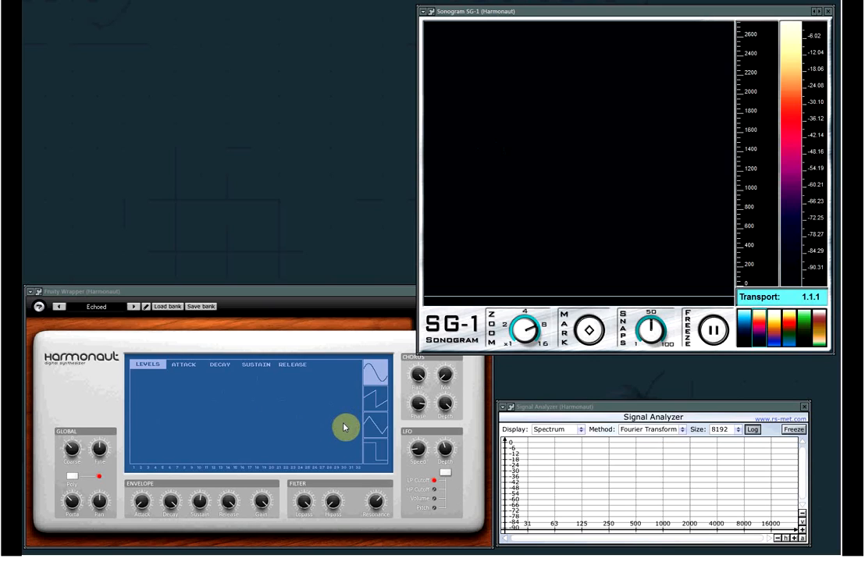
{"action": "mouse_move", "coordinate": [133, 465]}
{"action": "left_mouse_down"}
{"action": "mouse_move", "coordinate": [138, 367]}
{"action": "mouse_move", "coordinate": [363, 365]}
{"action": "left_mouse_up"}
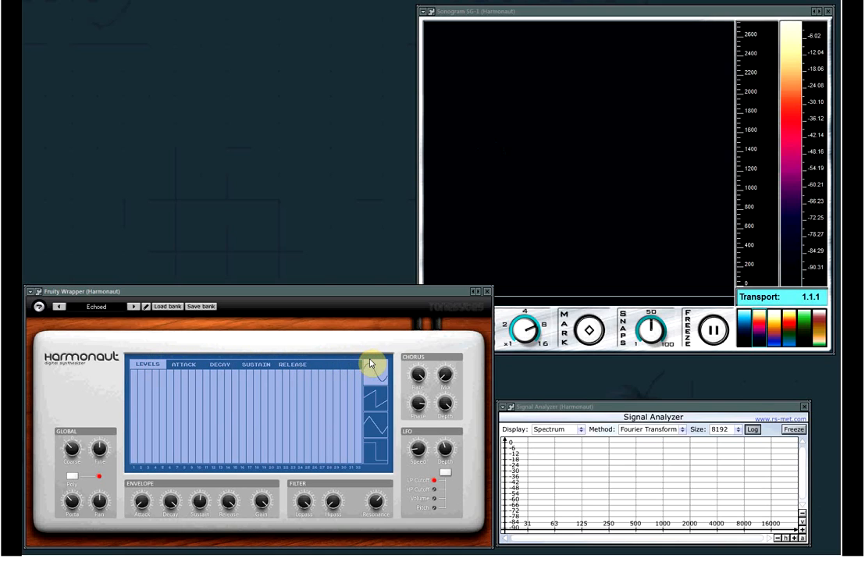
- Choose the sine waveform and lower the Sustain values of harmonics 2 to 32 to zero
{"action": "left_click", "coordinate": [370, 364]}
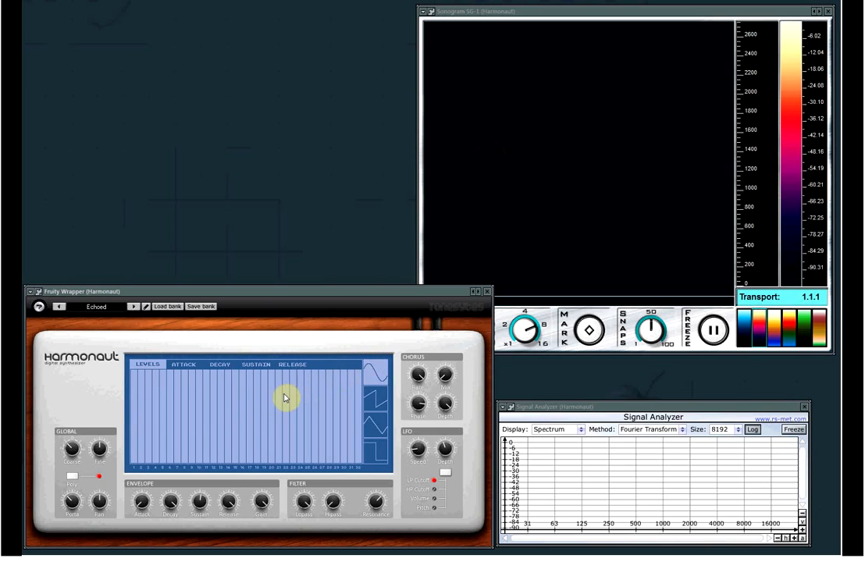
{"action": "left_click", "coordinate": [258, 366]}
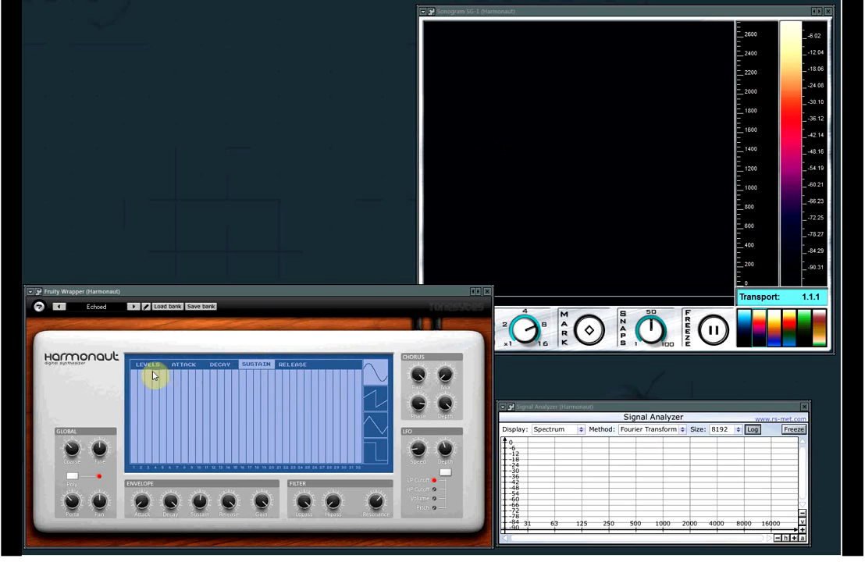
{"action": "mouse_move", "coordinate": [140, 377]}
{"action": "left_mouse_down"}
{"action": "mouse_move", "coordinate": [142, 466]}
{"action": "mouse_move", "coordinate": [367, 490]}
{"action": "left_mouse_up"}
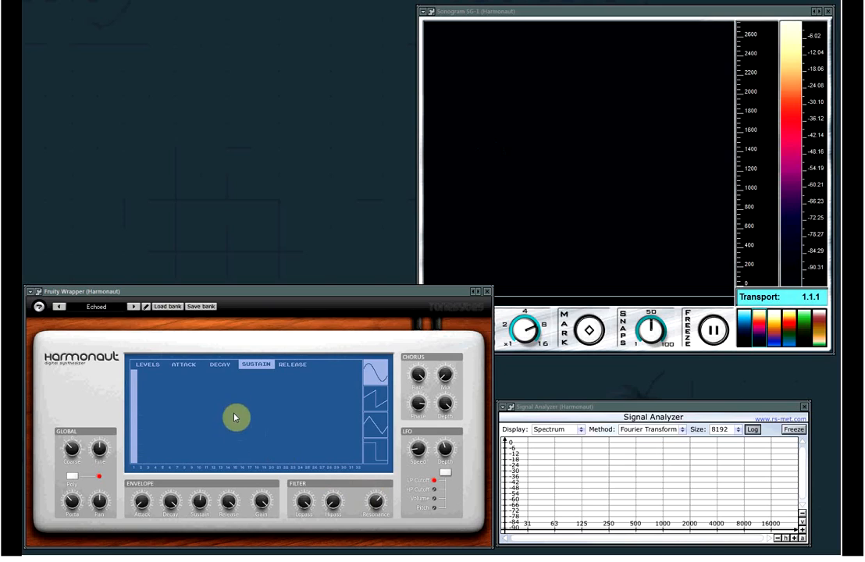
- Draw the Decay values of harmonics 2 to 32 as a gradual slope from maximum down to just below half
{"action": "left_click", "coordinate": [224, 366]}
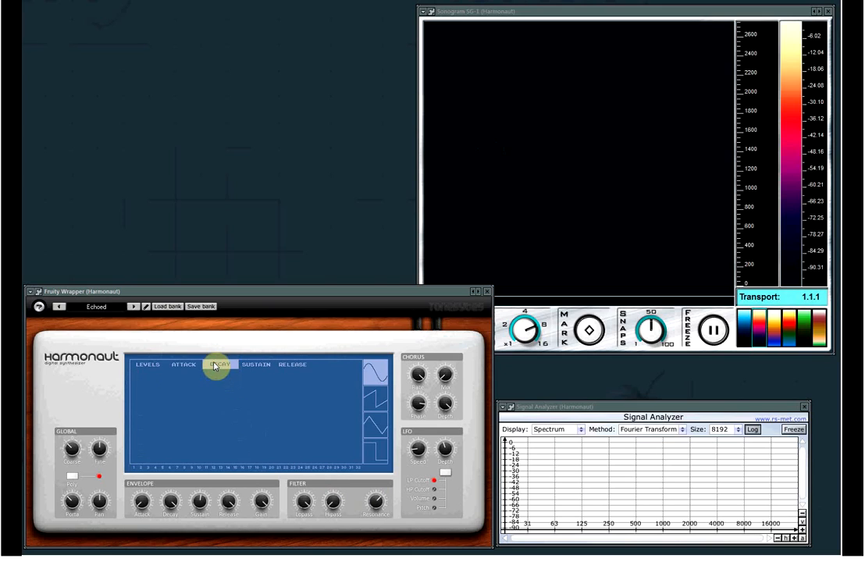
{"action": "left_click", "coordinate": [144, 373]}
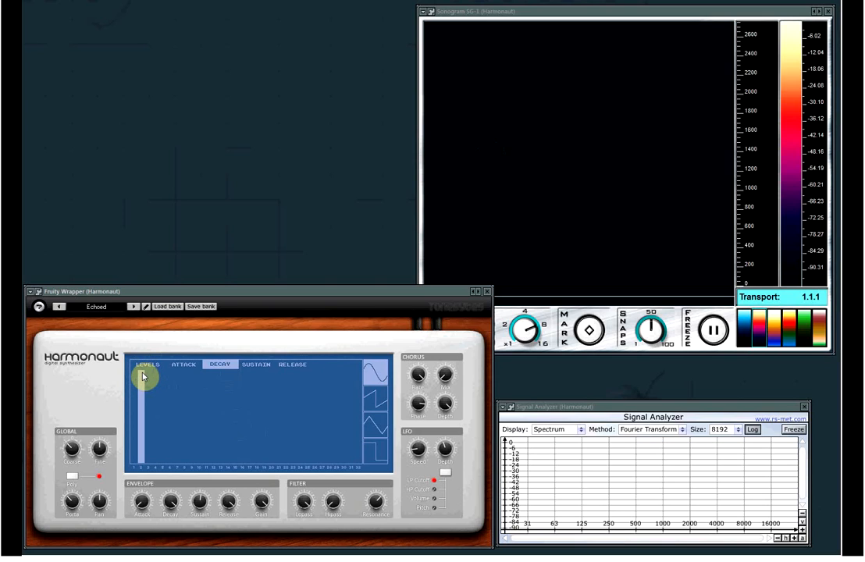
{"action": "mouse_move", "coordinate": [144, 372]}
{"action": "left_mouse_down"}
{"action": "mouse_move", "coordinate": [162, 387]}
{"action": "mouse_move", "coordinate": [361, 426]}
{"action": "left_mouse_up"}
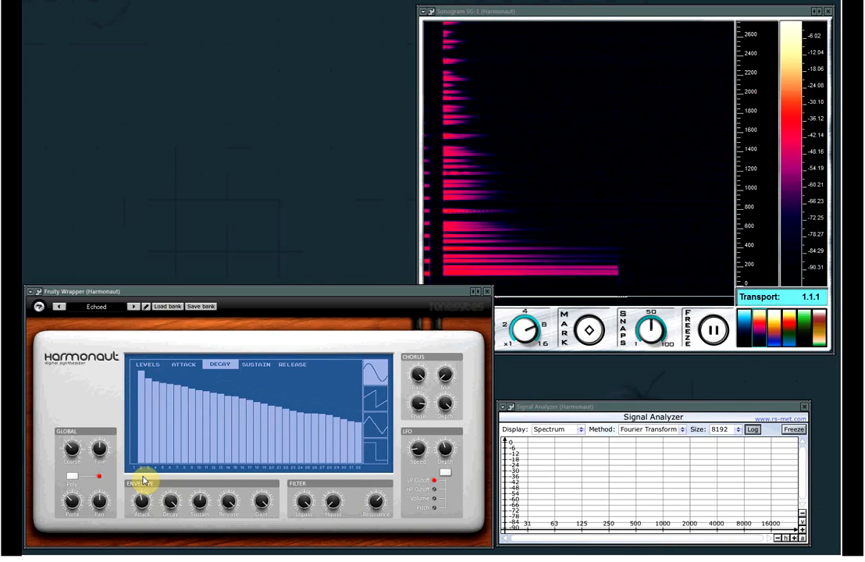
{"action": "left_click", "coordinate": [207, 374]}
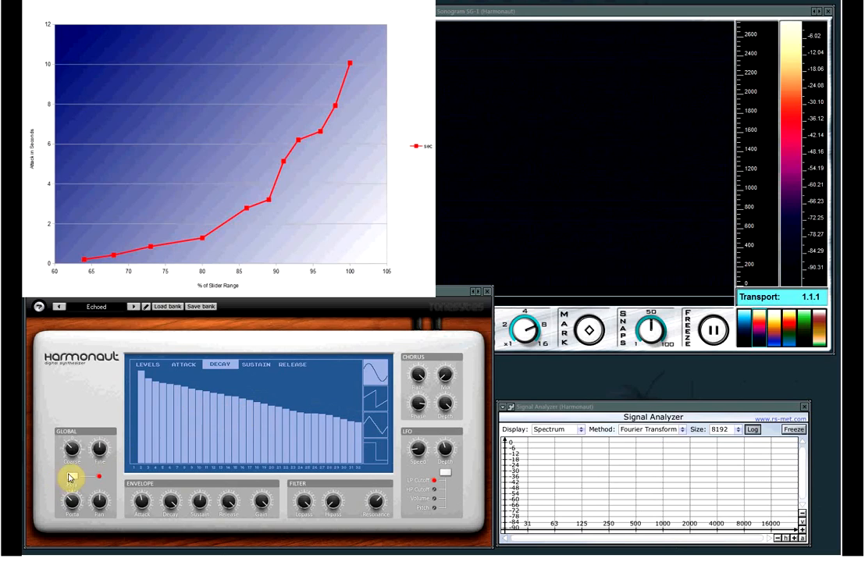
- Set the Decay values of harmonics 1 and 2 to a little below half
{"action": "left_click_drag", "start_coordinate": [140, 371], "coordinate": [139, 428]}
{"action": "mouse_move", "coordinate": [139, 495]}
{"action": "left_mouse_down"}
{"action": "mouse_move", "coordinate": [141, 517]}
{"action": "mouse_move", "coordinate": [143, 511]}
{"action": "left_mouse_up"}
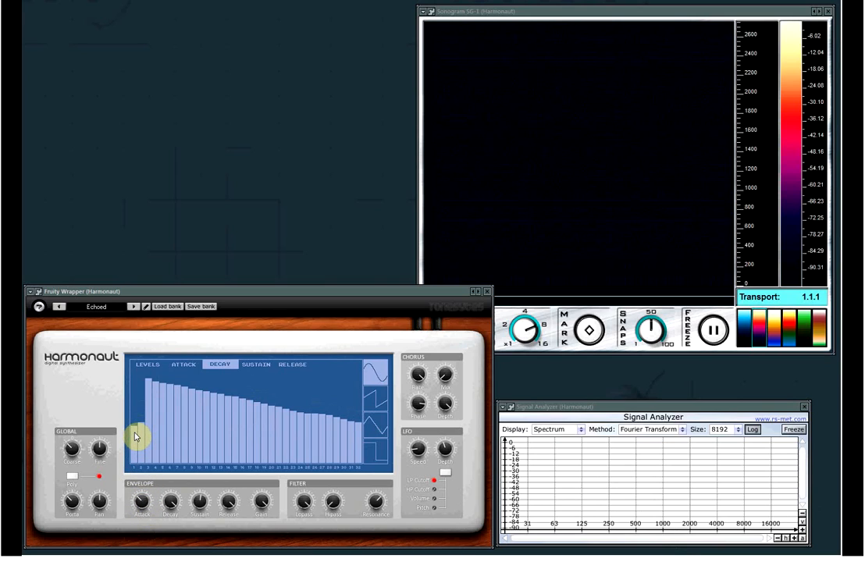
{"action": "mouse_move", "coordinate": [139, 435]}
{"action": "left_mouse_down"}
{"action": "mouse_move", "coordinate": [135, 457]}
{"action": "mouse_move", "coordinate": [139, 435]}
{"action": "left_mouse_up"}
- Redraw the harmonic levels as a curve dipping around harmonic 10, levelling off in the twenties and rising to maximum at harmonic 32
{"action": "left_click", "coordinate": [258, 365]}
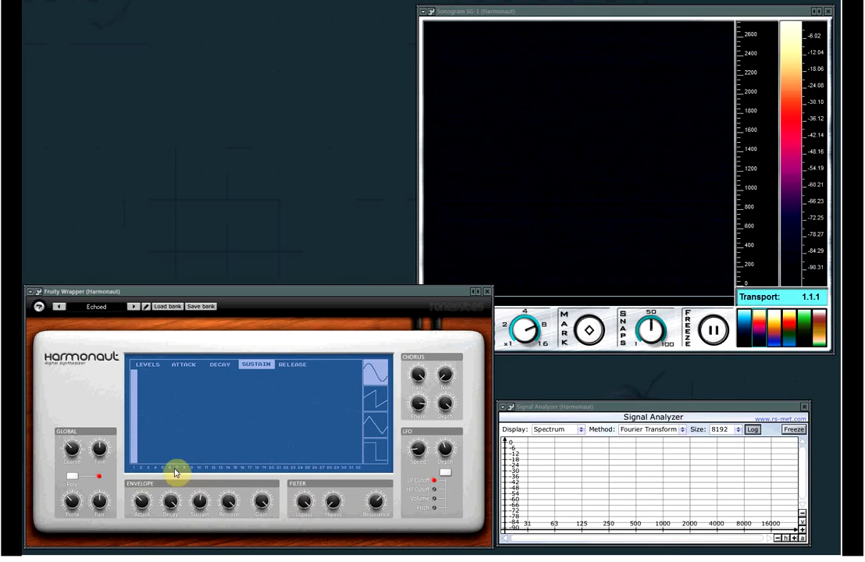
{"action": "left_click", "coordinate": [181, 365]}
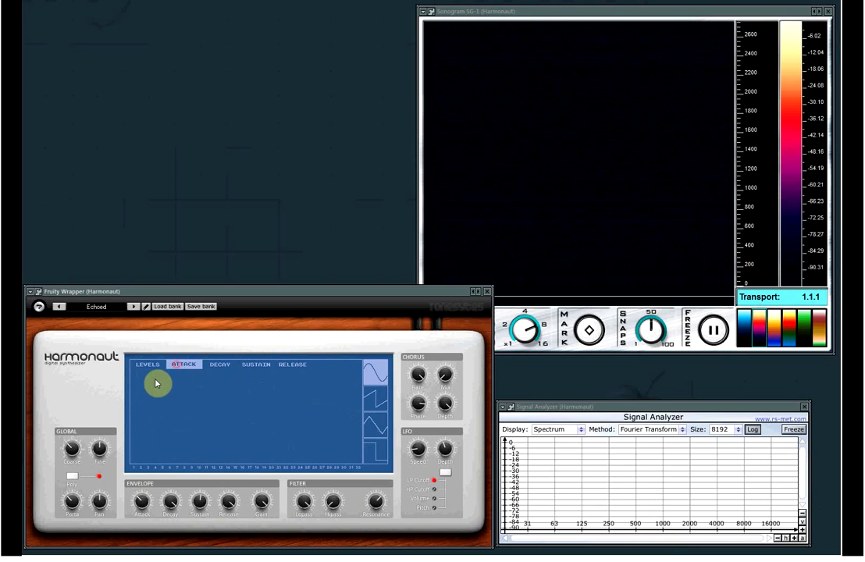
{"action": "left_click", "coordinate": [147, 365]}
{"action": "mouse_move", "coordinate": [140, 380]}
{"action": "left_mouse_down"}
{"action": "mouse_move", "coordinate": [257, 421]}
{"action": "mouse_move", "coordinate": [348, 383]}
{"action": "left_mouse_up"}
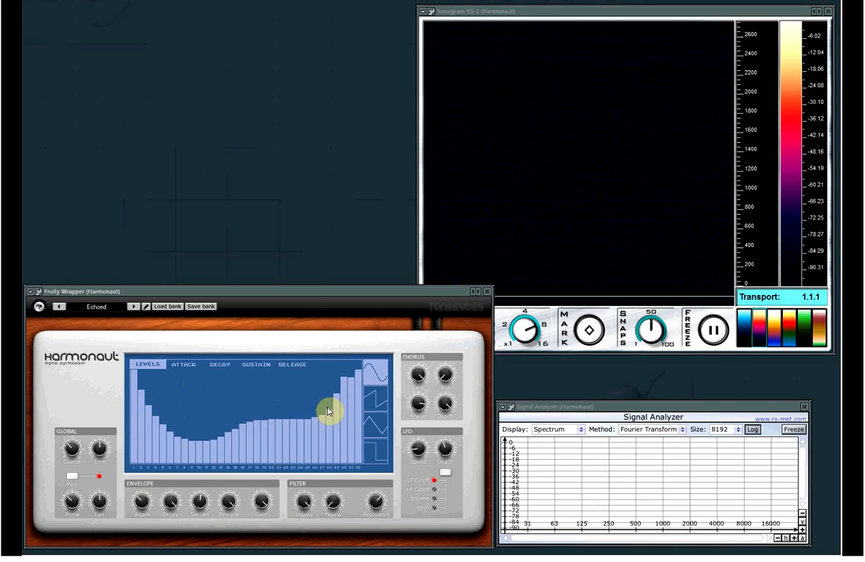
{"action": "left_click_drag", "start_coordinate": [162, 456], "coordinate": [168, 402]}
{"action": "left_click_drag", "start_coordinate": [218, 455], "coordinate": [222, 396]}
{"action": "left_click_drag", "start_coordinate": [271, 456], "coordinate": [274, 396]}
{"action": "mouse_move", "coordinate": [311, 456]}
{"action": "left_mouse_down"}
{"action": "mouse_move", "coordinate": [324, 400]}
{"action": "mouse_move", "coordinate": [328, 441]}
{"action": "left_mouse_up"}
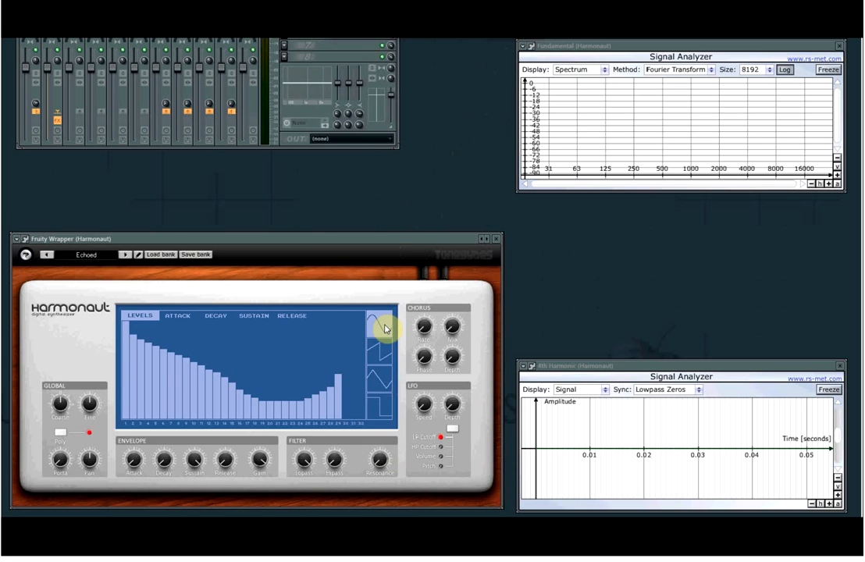
- Lower the levels of harmonics 2 to 32 to zero and play harmonic 1 with the triangle waveform
{"action": "left_click", "coordinate": [135, 338]}
{"action": "mouse_move", "coordinate": [135, 369]}
{"action": "left_mouse_down"}
{"action": "mouse_move", "coordinate": [132, 433]}
{"action": "mouse_move", "coordinate": [347, 456]}
{"action": "left_mouse_up"}
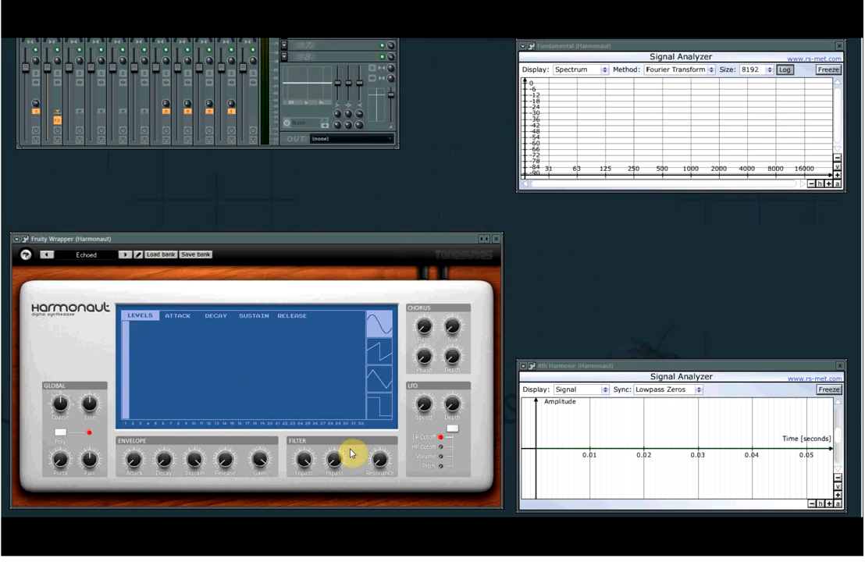
{"action": "left_click", "coordinate": [381, 382]}
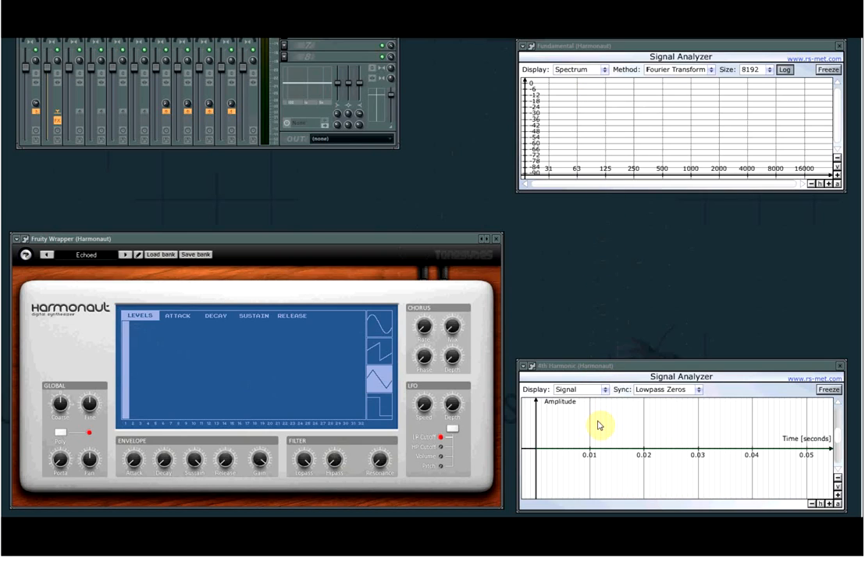
{"action": "key", "text": "space"}
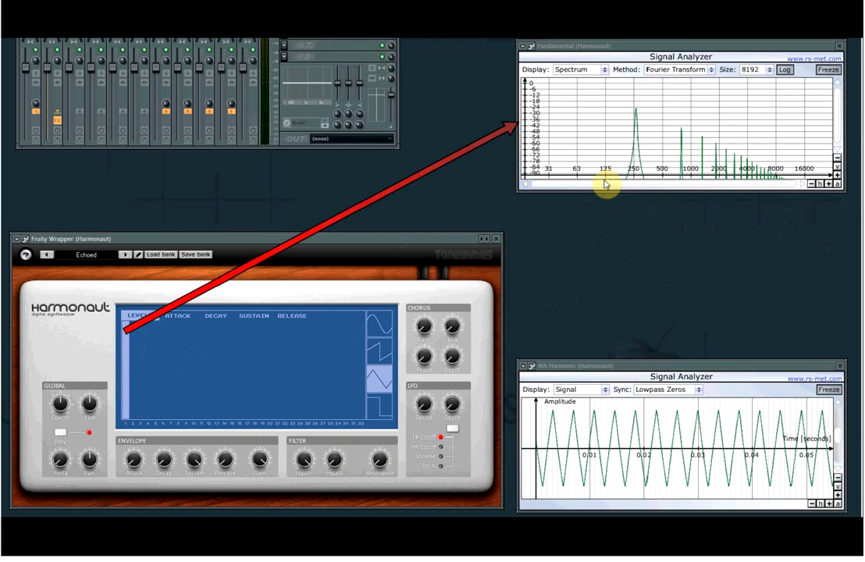
{"action": "left_click", "coordinate": [380, 353]}
{"action": "left_click", "coordinate": [380, 382]}
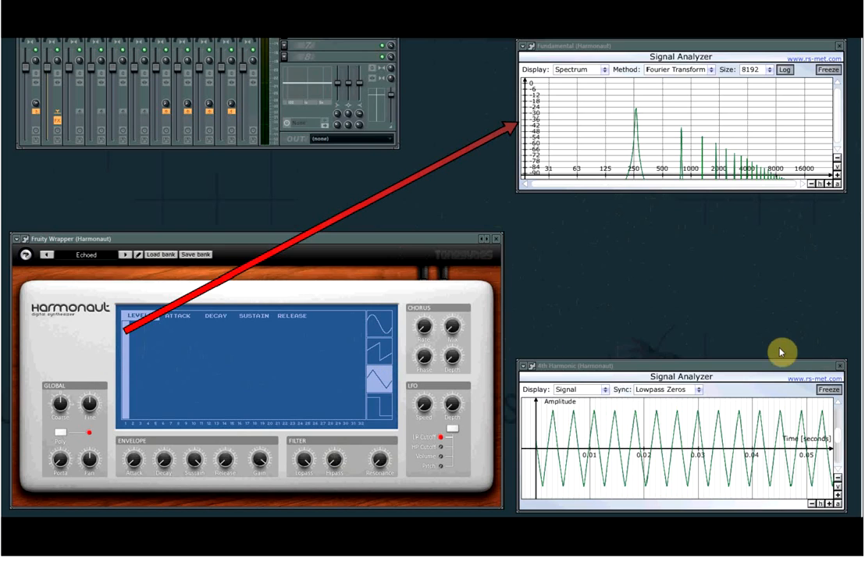
- Unfreeze the 4th Harmonic analyzer and set its display to Spectrum
{"action": "left_click", "coordinate": [830, 390]}
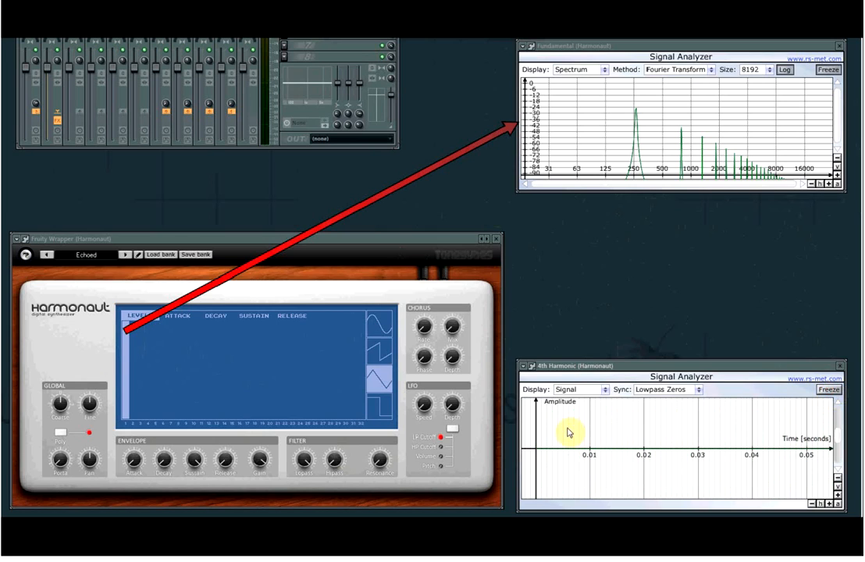
{"action": "left_click", "coordinate": [605, 389]}
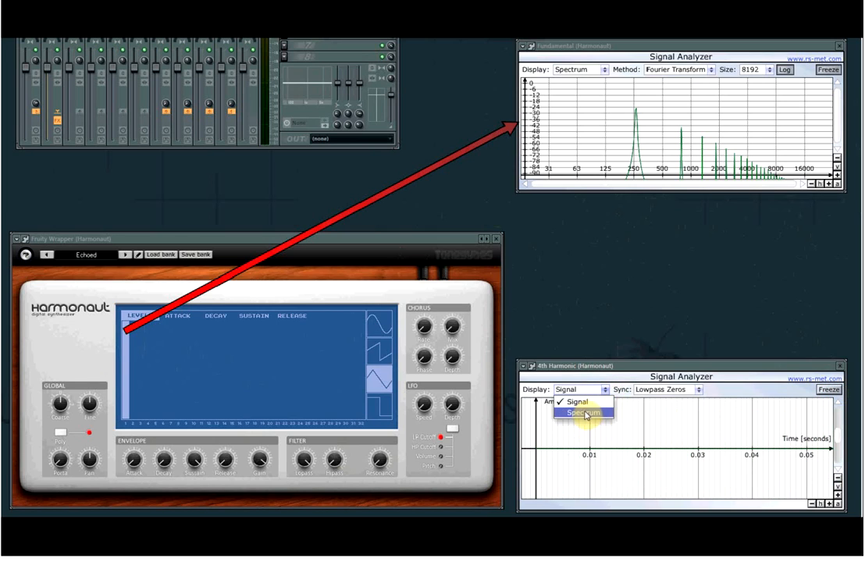
{"action": "left_click", "coordinate": [583, 413]}
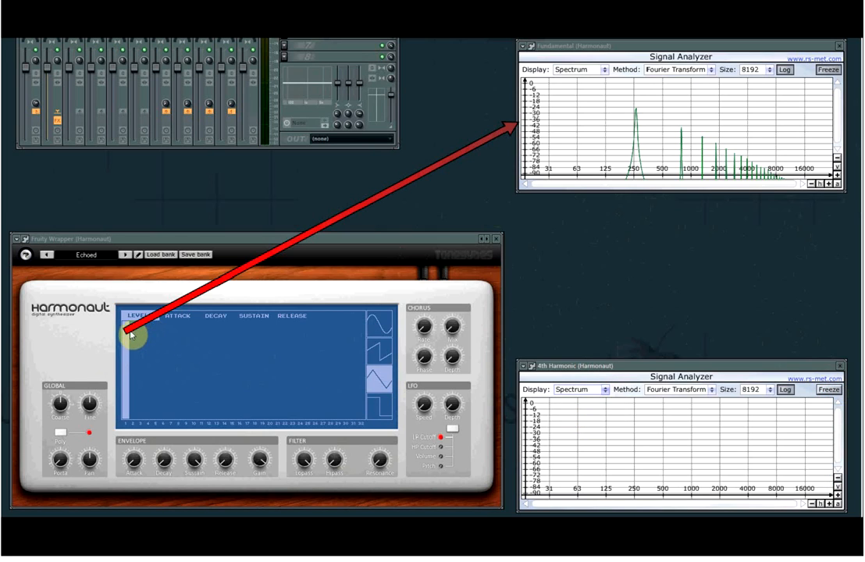
- Isolate harmonic 4 at maximum level with harmonic 1 at zero, and restore harmonic 1 to maximum to combine both
{"action": "mouse_move", "coordinate": [130, 331]}
{"action": "left_mouse_down"}
{"action": "mouse_move", "coordinate": [125, 420]}
{"action": "mouse_move", "coordinate": [141, 430]}
{"action": "mouse_move", "coordinate": [155, 419]}
{"action": "mouse_move", "coordinate": [154, 320]}
{"action": "mouse_move", "coordinate": [158, 426]}
{"action": "left_mouse_up"}
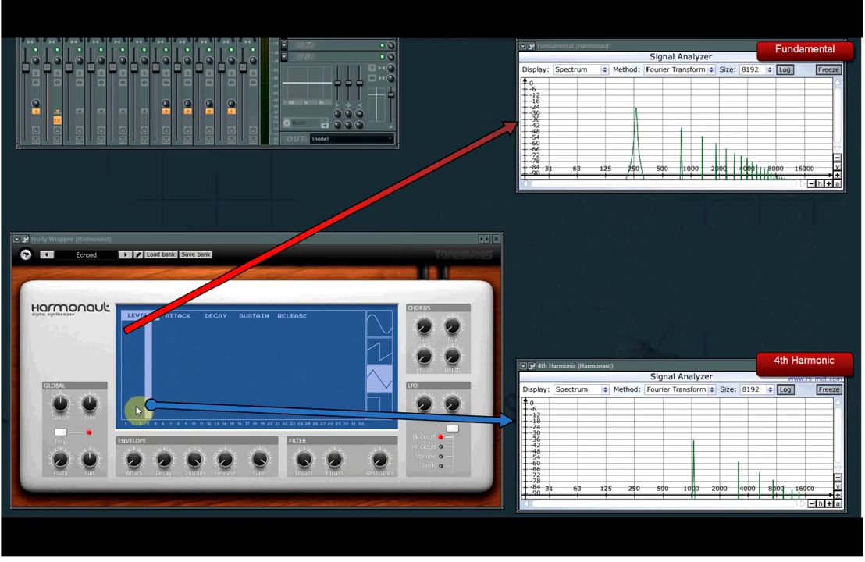
{"action": "mouse_move", "coordinate": [125, 417]}
{"action": "left_mouse_down"}
{"action": "mouse_move", "coordinate": [120, 400]}
{"action": "mouse_move", "coordinate": [132, 304]}
{"action": "left_mouse_up"}
{"action": "left_click_drag", "start_coordinate": [135, 344], "coordinate": [136, 432]}
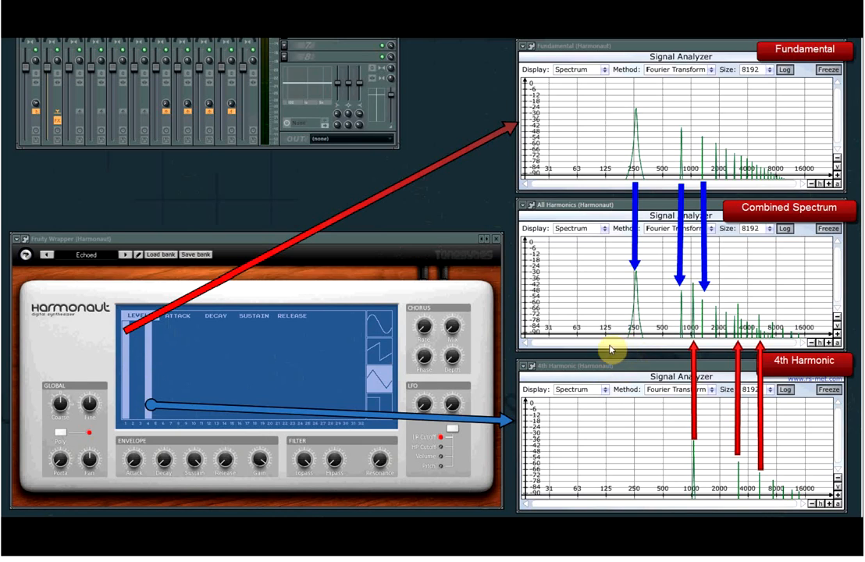
{"action": "left_click", "coordinate": [181, 412]}
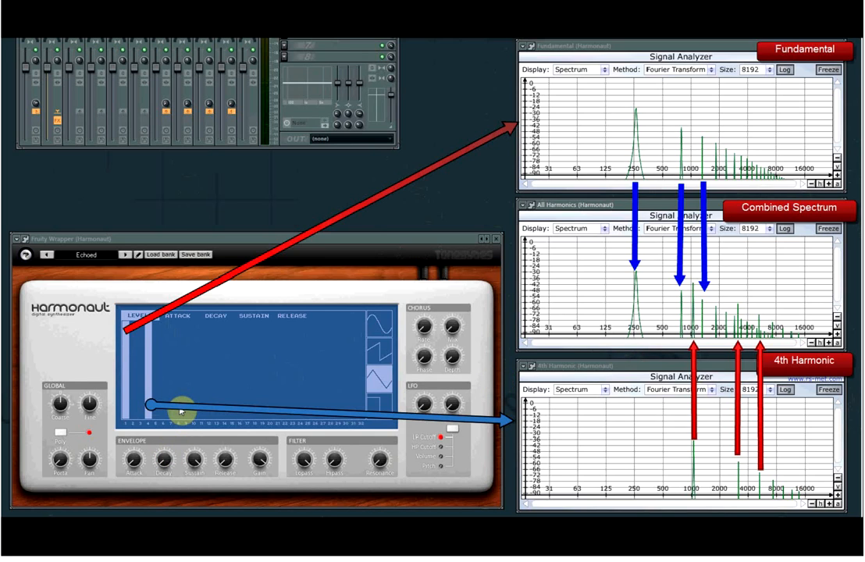
- Unfreeze all three signal analyzers and lower harmonic 4's level to zero so that harmonic 1 sounds alone
{"action": "left_click", "coordinate": [829, 70]}
{"action": "left_click", "coordinate": [829, 229]}
{"action": "left_click", "coordinate": [829, 389]}
{"action": "mouse_move", "coordinate": [154, 332]}
{"action": "left_mouse_down"}
{"action": "mouse_move", "coordinate": [144, 437]}
{"action": "mouse_move", "coordinate": [165, 425]}
{"action": "left_mouse_up"}
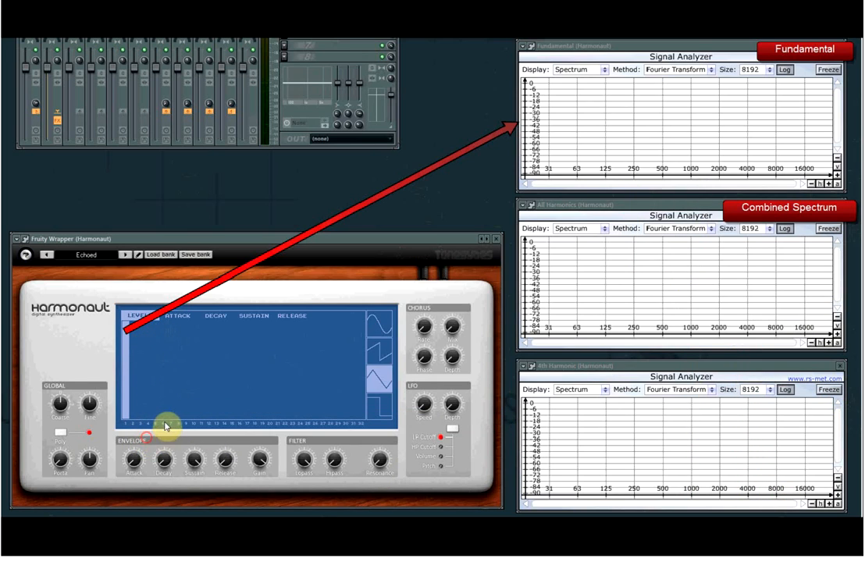
{"action": "mouse_move", "coordinate": [166, 384]}
{"action": "left_mouse_down"}
{"action": "mouse_move", "coordinate": [163, 430]}
{"action": "mouse_move", "coordinate": [178, 386]}
{"action": "mouse_move", "coordinate": [195, 432]}
{"action": "mouse_move", "coordinate": [197, 409]}
{"action": "left_mouse_up"}
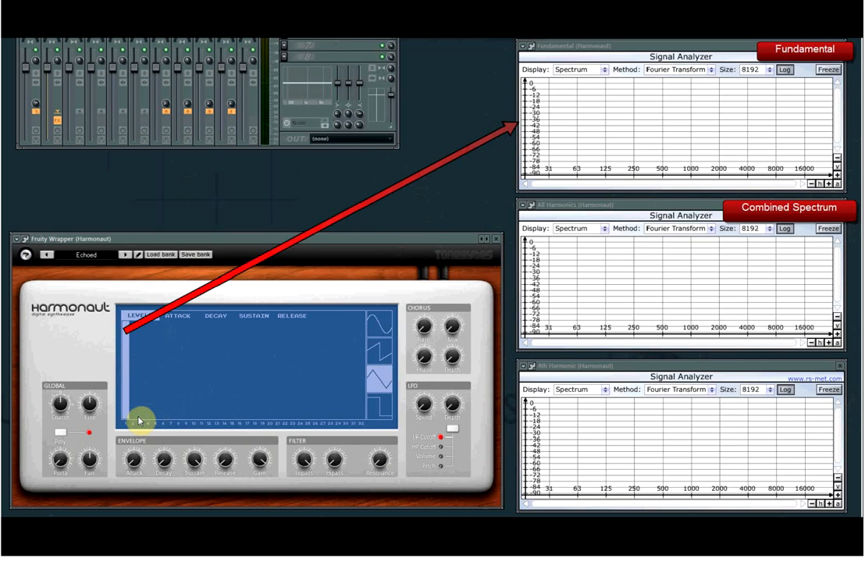
{"action": "left_click_drag", "start_coordinate": [139, 421], "coordinate": [226, 400]}
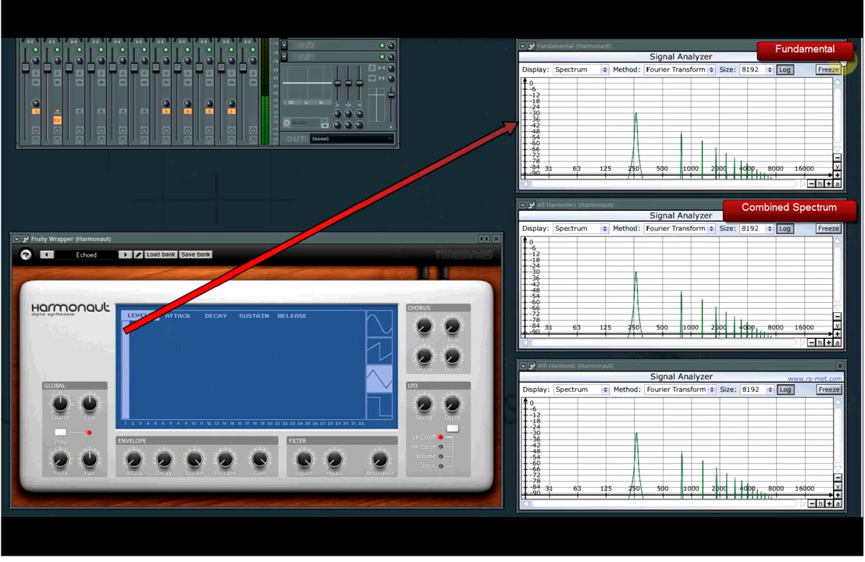
{"action": "left_click", "coordinate": [349, 326]}
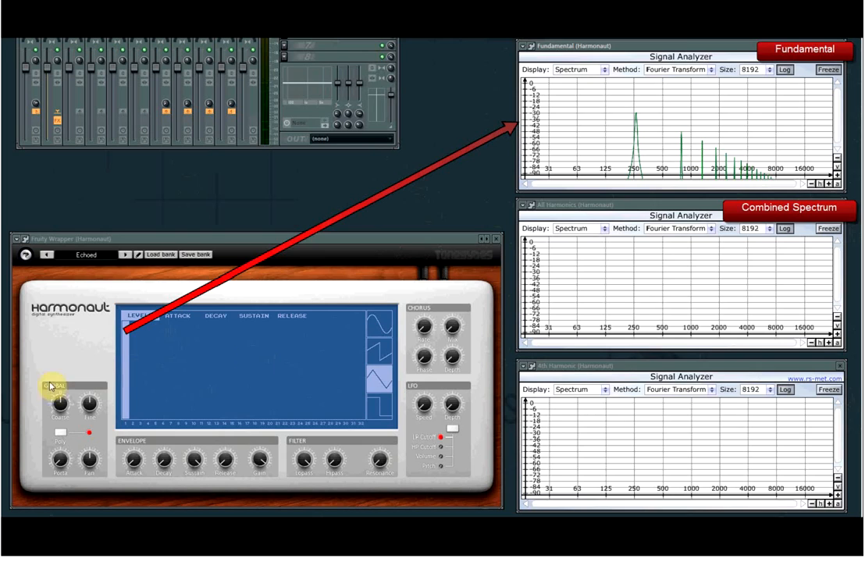
- Isolate harmonic 3 at maximum level with harmonic 1 at zero, and raise harmonic 1 again to combine both
{"action": "left_click", "coordinate": [123, 384]}
{"action": "mouse_move", "coordinate": [122, 384]}
{"action": "left_mouse_down"}
{"action": "mouse_move", "coordinate": [123, 432]}
{"action": "mouse_move", "coordinate": [143, 422]}
{"action": "left_mouse_up"}
{"action": "left_click_drag", "start_coordinate": [143, 378], "coordinate": [147, 323]}
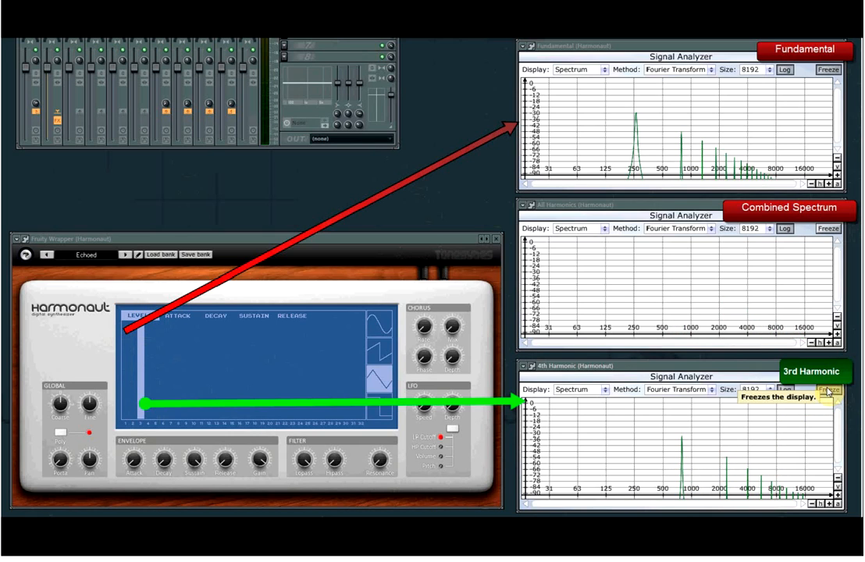
{"action": "left_click_drag", "start_coordinate": [127, 406], "coordinate": [127, 361]}
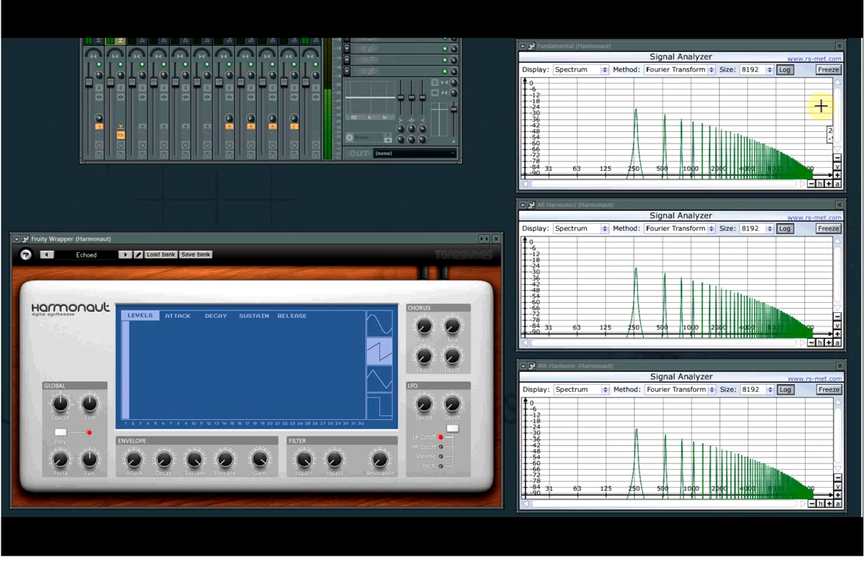
- Freeze the Fundamental analyzer on the sawtooth spectrum and raise harmonic 4's level to maximum alongside harmonic 1
{"action": "left_click", "coordinate": [829, 70]}
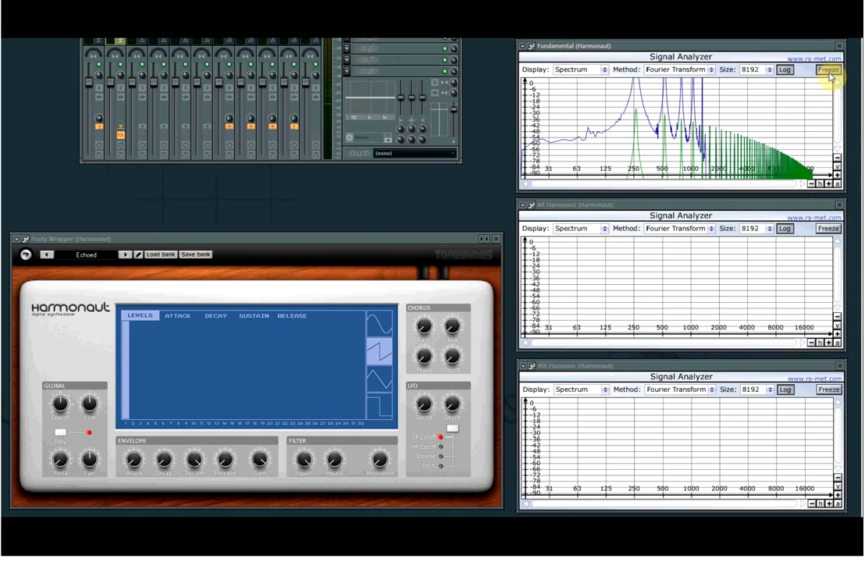
{"action": "left_click_drag", "start_coordinate": [141, 417], "coordinate": [142, 311]}
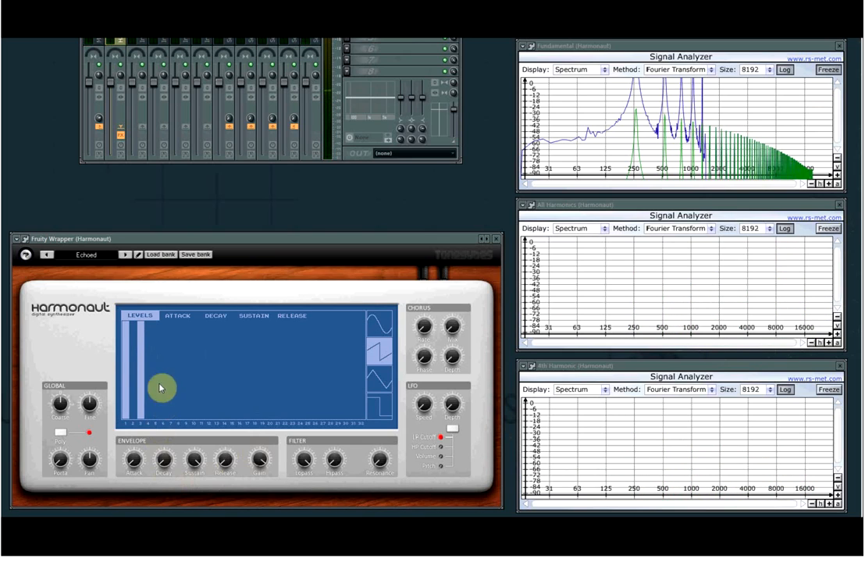
{"action": "mouse_move", "coordinate": [139, 327]}
{"action": "left_mouse_down"}
{"action": "mouse_move", "coordinate": [143, 422]}
{"action": "mouse_move", "coordinate": [129, 439]}
{"action": "mouse_move", "coordinate": [123, 318]}
{"action": "left_mouse_up"}
{"action": "left_click_drag", "start_coordinate": [151, 415], "coordinate": [154, 318]}
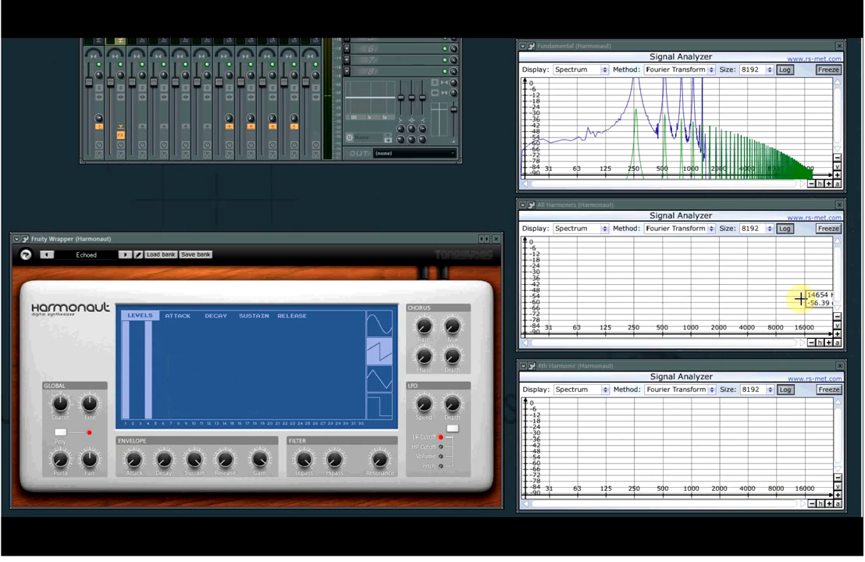
- Unfreeze the Fundamental analyzer, choose the square waveform and lower harmonic 4's level to zero
{"action": "left_click", "coordinate": [829, 70]}
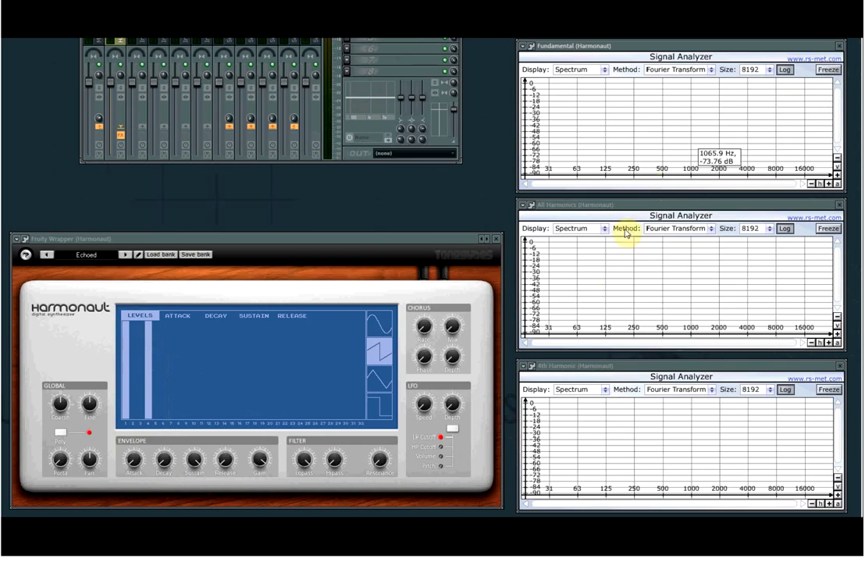
{"action": "left_click", "coordinate": [383, 408]}
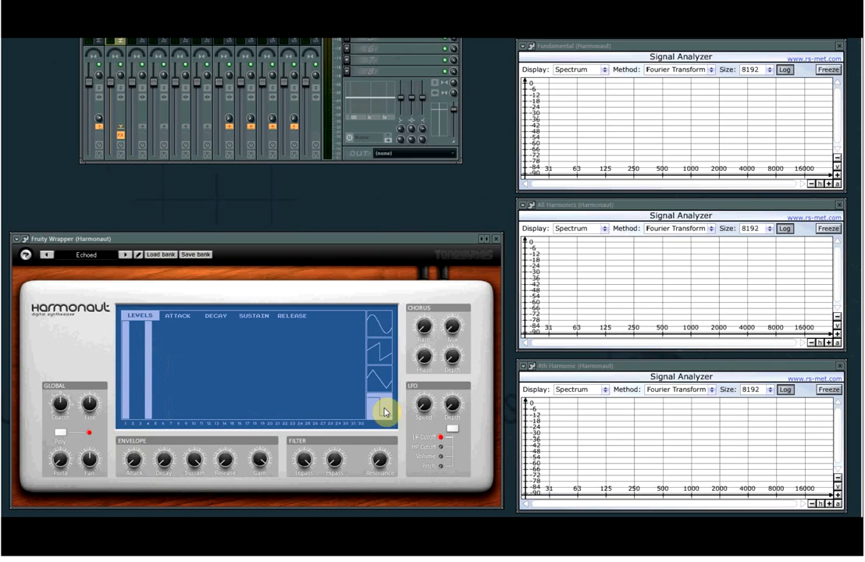
{"action": "left_click", "coordinate": [382, 409]}
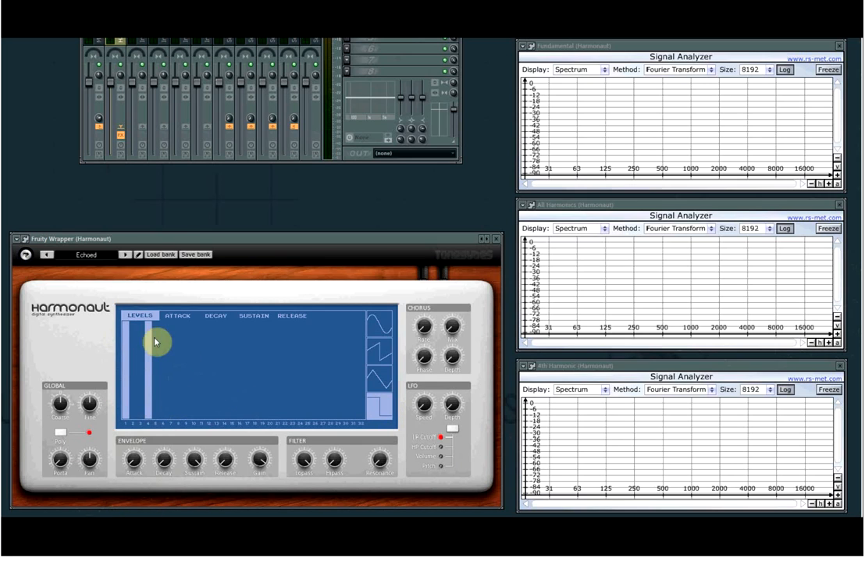
{"action": "mouse_move", "coordinate": [155, 329]}
{"action": "left_mouse_down"}
{"action": "mouse_move", "coordinate": [155, 436]}
{"action": "mouse_move", "coordinate": [144, 438]}
{"action": "left_mouse_up"}
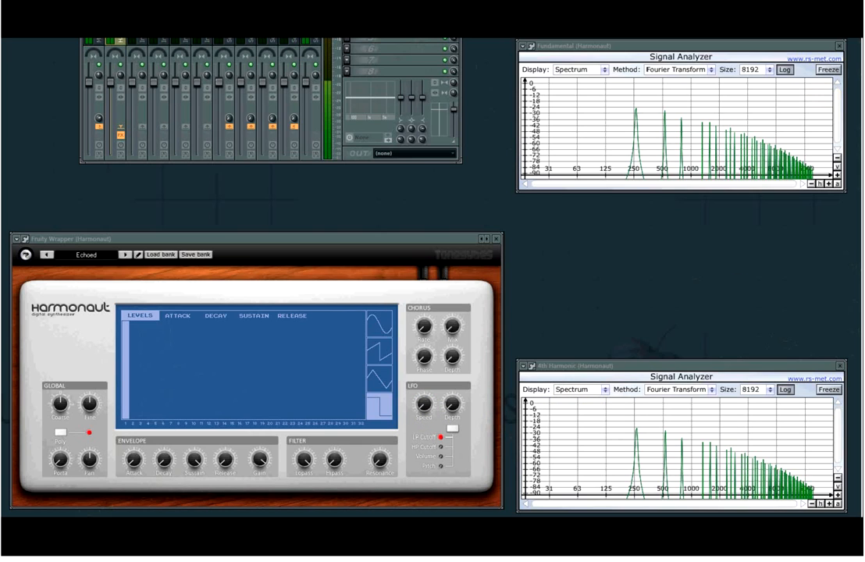
- Freeze the Fundamental analyzer on the square-wave spectrum and switch the 4th Harmonic analyzer's display to Signal
{"action": "left_click", "coordinate": [837, 68]}
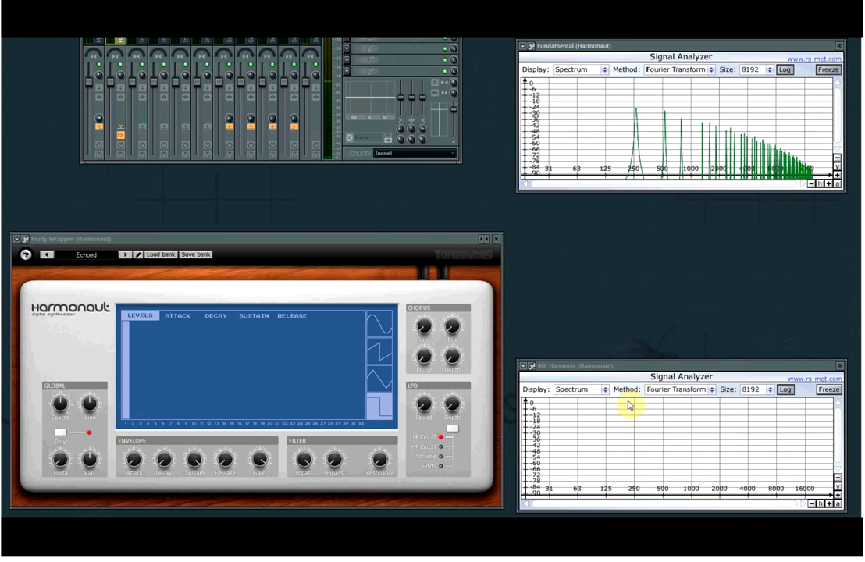
{"action": "left_click", "coordinate": [603, 389]}
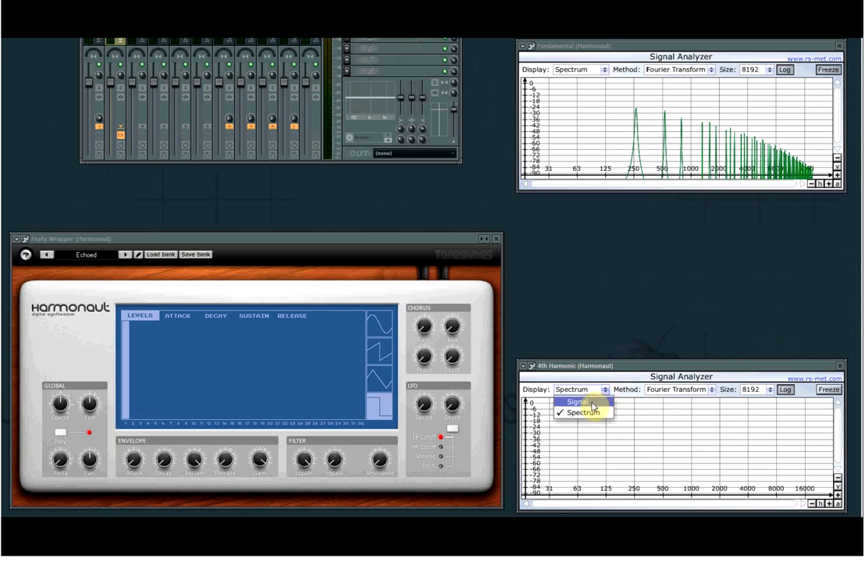
{"action": "left_click", "coordinate": [592, 401]}
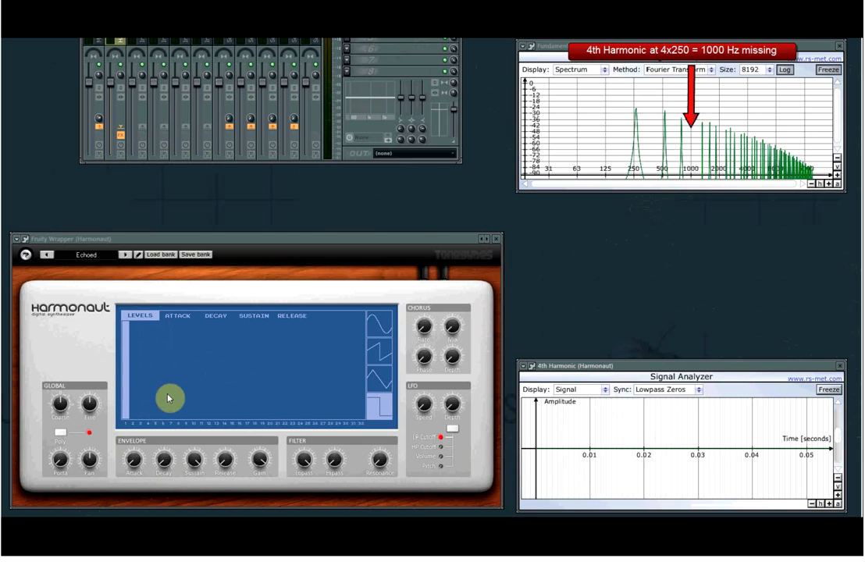
- Raise harmonic 4's level to maximum alongside harmonic 1 and return the 4th Harmonic analyzer's display to Spectrum
{"action": "left_click_drag", "start_coordinate": [151, 418], "coordinate": [153, 320]}
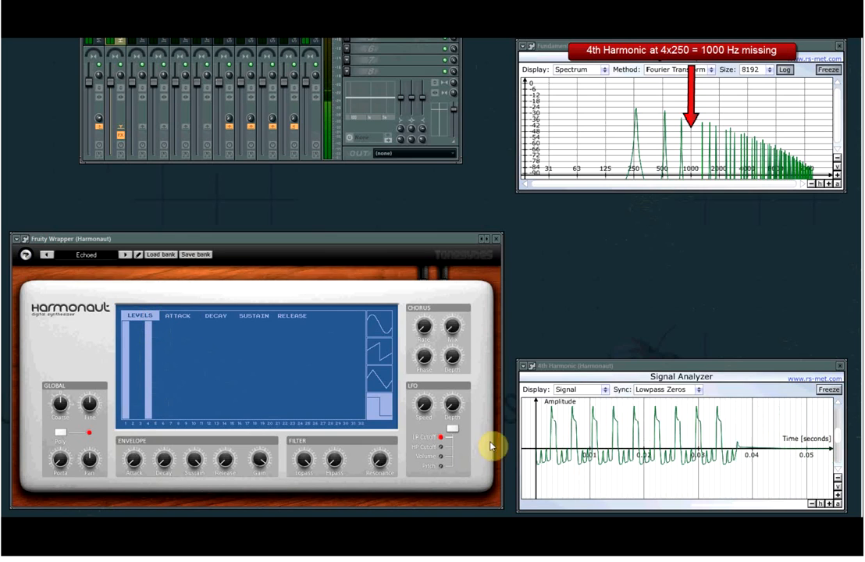
{"action": "left_click", "coordinate": [605, 390]}
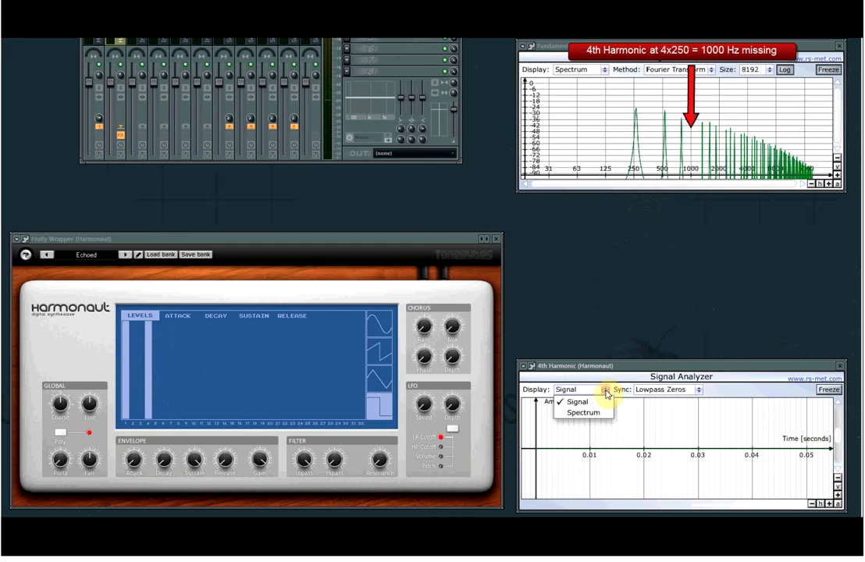
{"action": "left_click", "coordinate": [586, 411]}
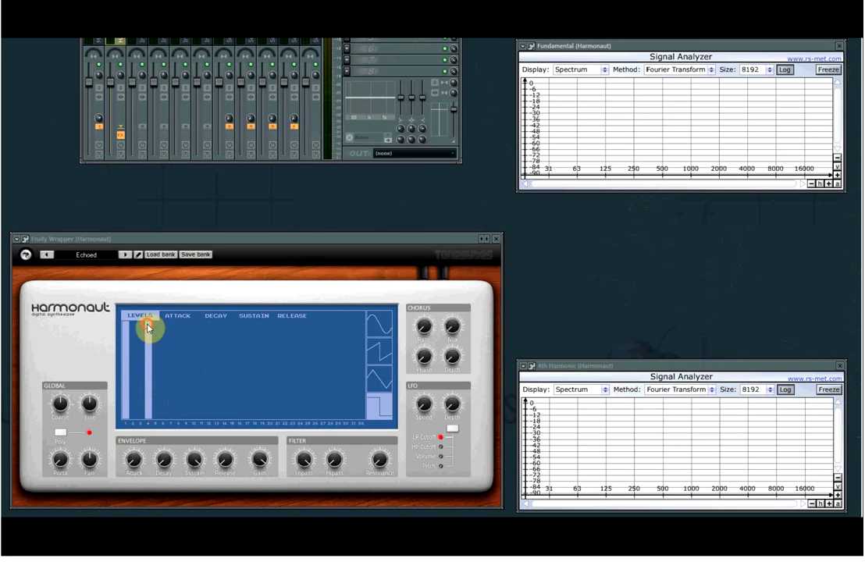
- Lower harmonic 4's level to zero and choose the triangle waveform for harmonic 1
{"action": "left_click_drag", "start_coordinate": [150, 328], "coordinate": [146, 396]}
{"action": "left_click_drag", "start_coordinate": [141, 441], "coordinate": [168, 428]}
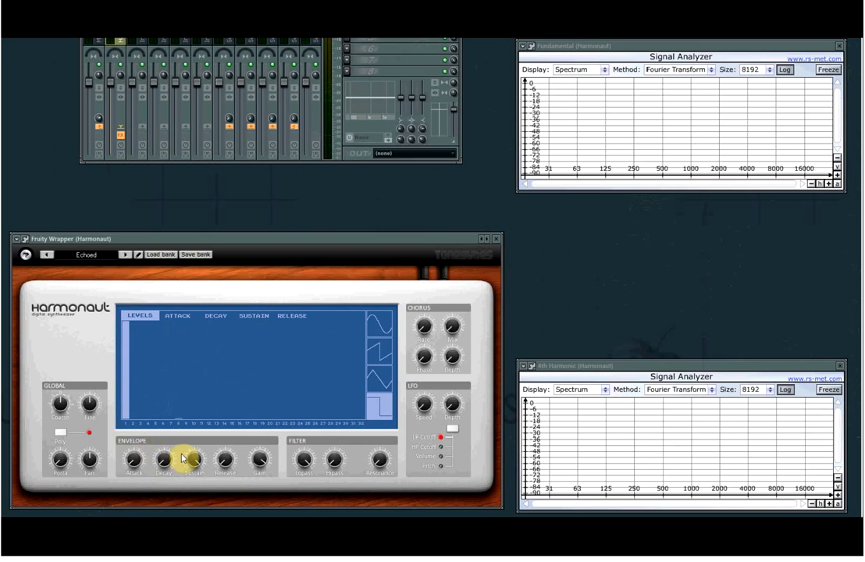
{"action": "left_click", "coordinate": [382, 379]}
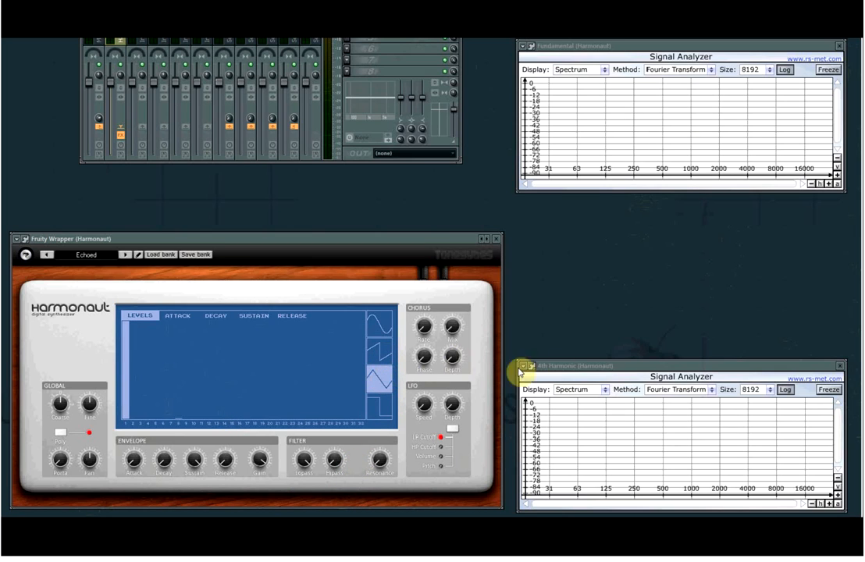
- Freeze the Fundamental analyzer on the triangle spectrum, then select the sawtooth waveform after trying the sine
{"action": "left_click", "coordinate": [837, 70]}
{"action": "left_click", "coordinate": [835, 70]}
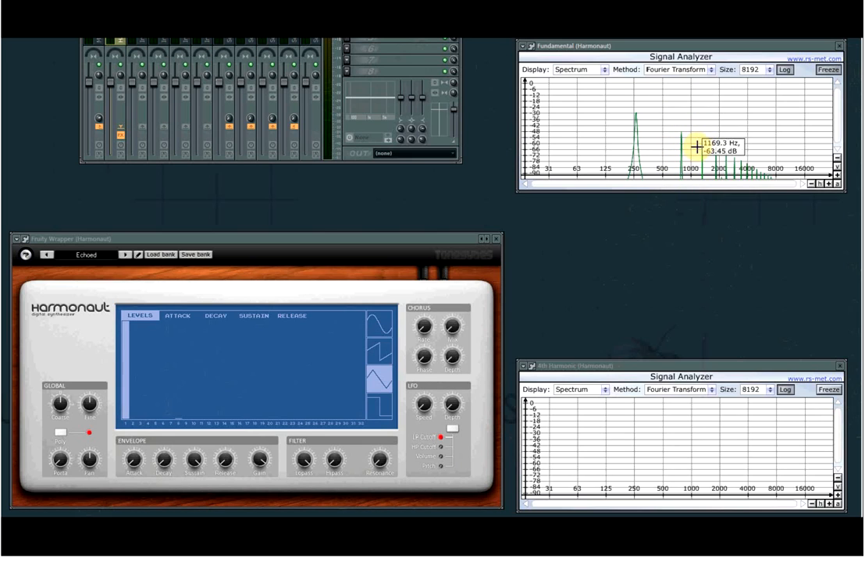
{"action": "left_click", "coordinate": [371, 327]}
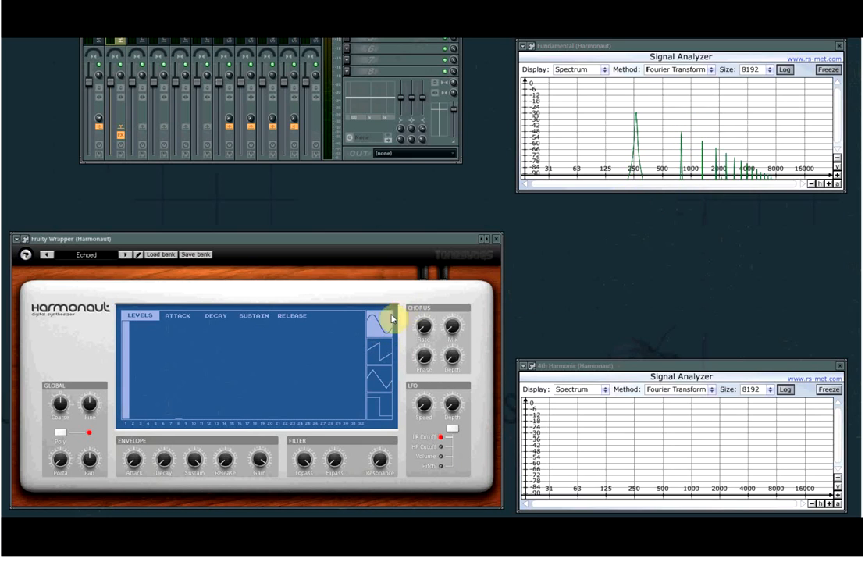
{"action": "left_click", "coordinate": [373, 361]}
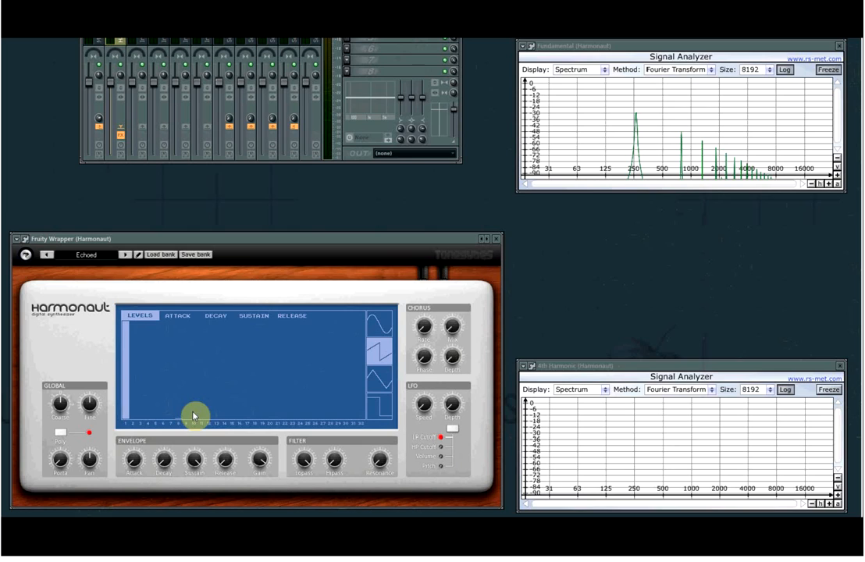